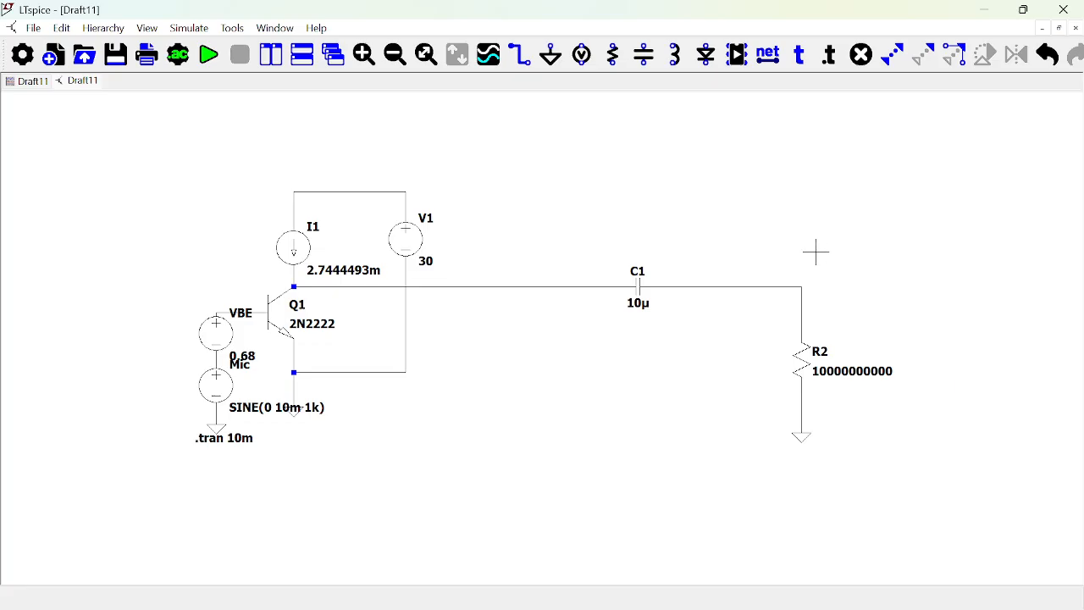
Place a pnp transistor in the empty area to the right of resistor R2.
{"action": "left_click_drag", "start_coordinate": [824, 249], "coordinate": [271, 277]}
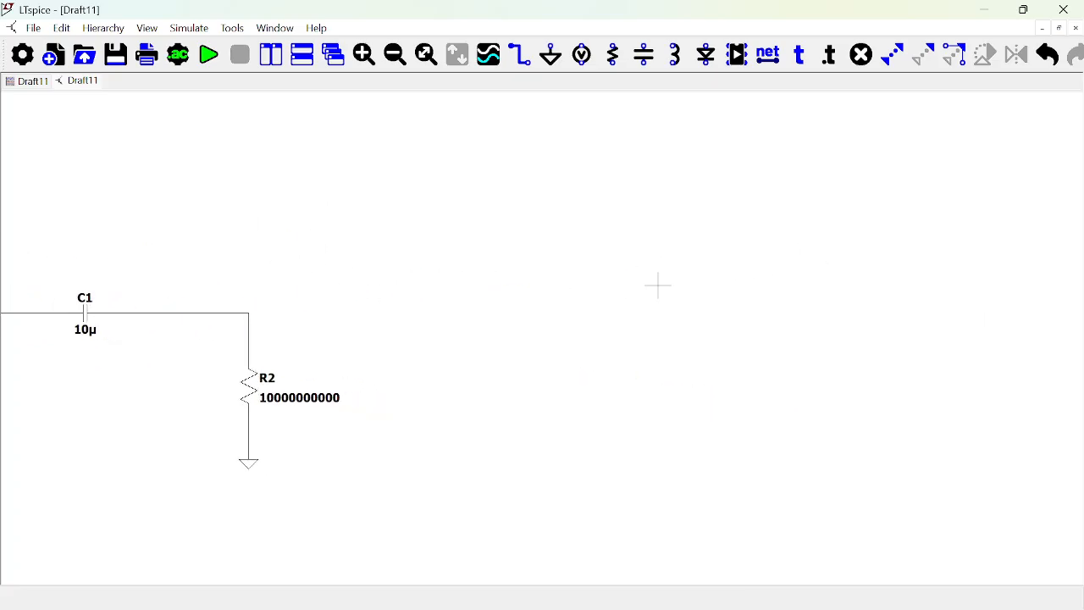
{"action": "key", "text": "F2"}
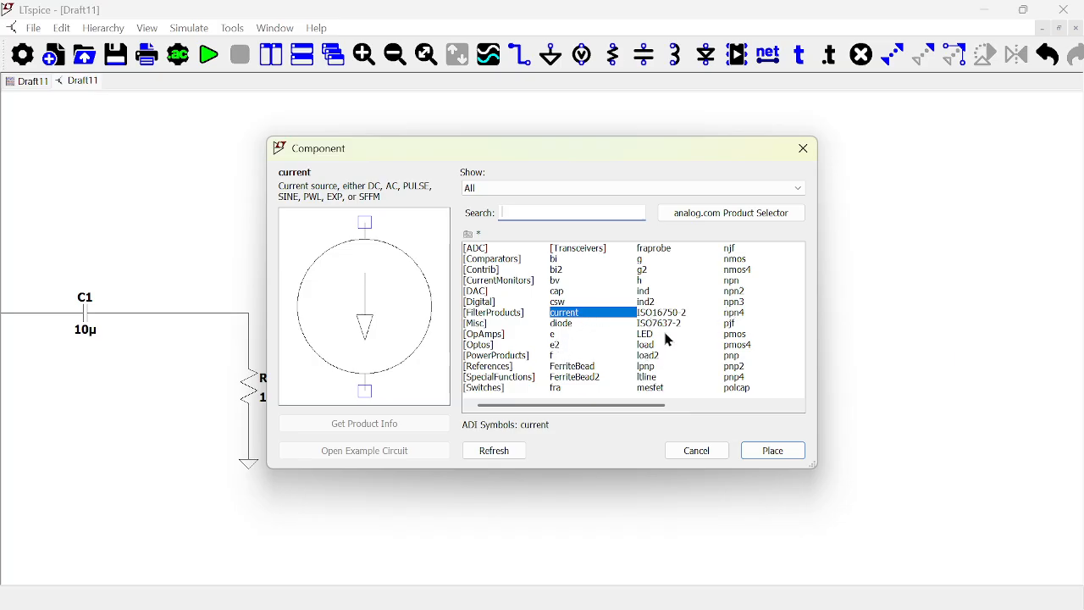
{"action": "type", "text": "pnp"}
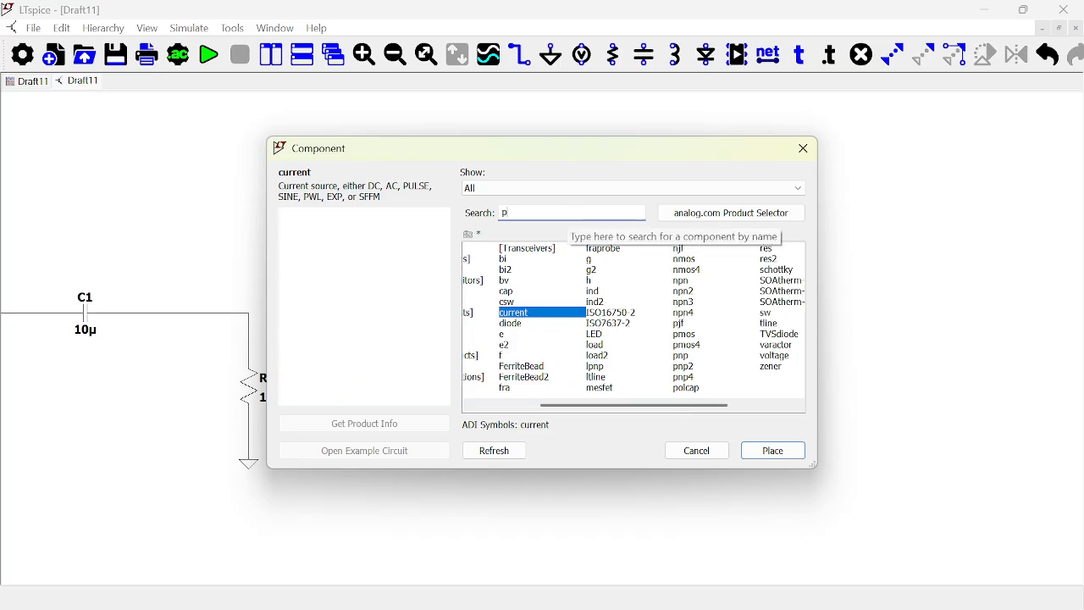
{"action": "left_click", "coordinate": [772, 449]}
{"action": "scroll", "coordinate": [681, 287], "scroll_direction": "down", "scroll_amount": 1}
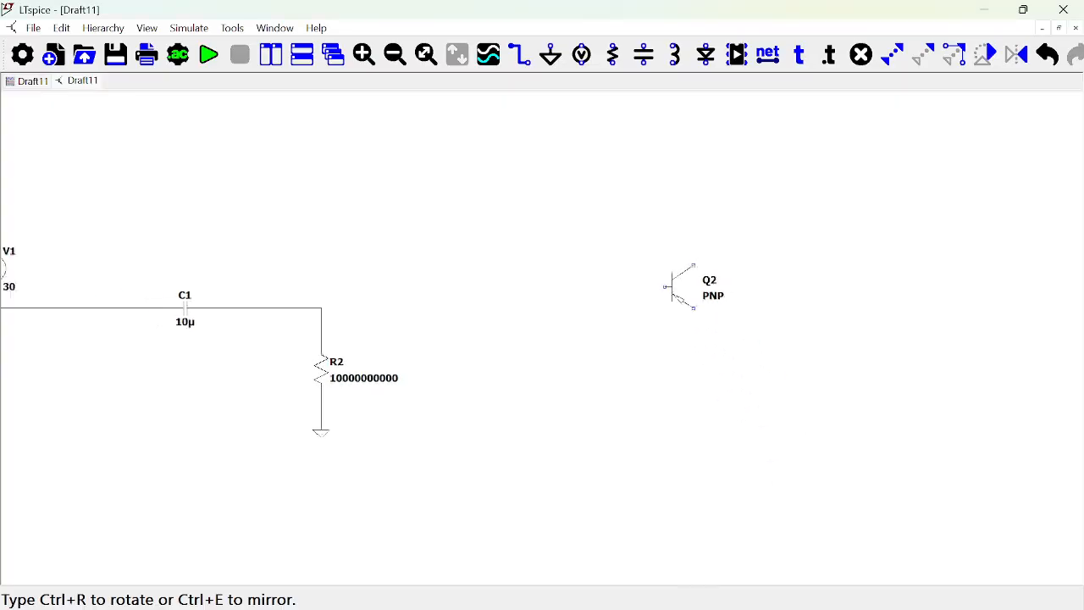
{"action": "scroll", "coordinate": [680, 287], "scroll_direction": "up", "scroll_amount": 3}
{"action": "left_click", "coordinate": [607, 279]}
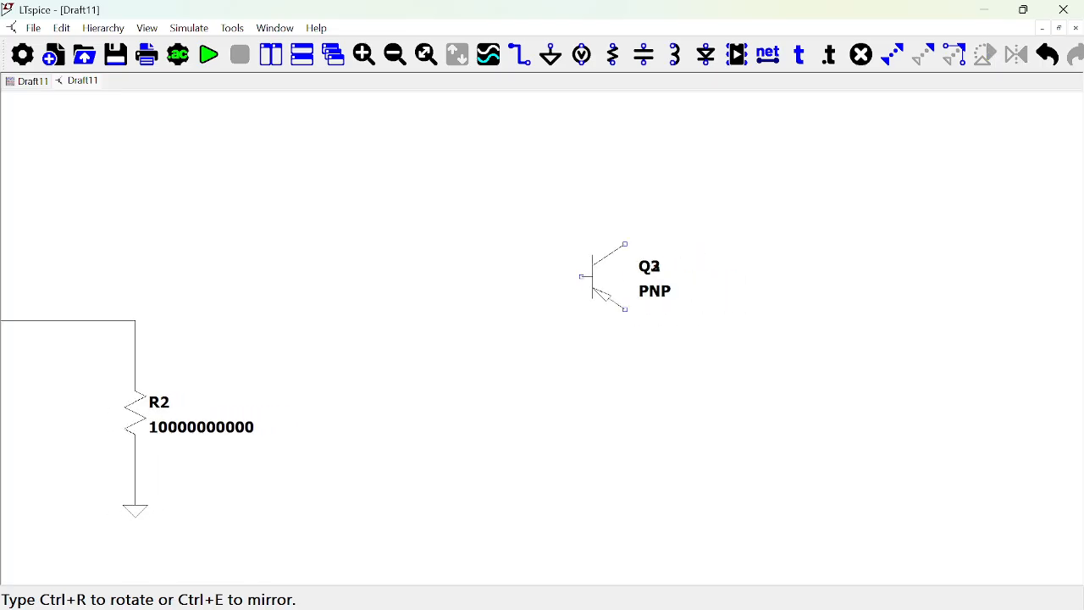
{"action": "key", "text": "Escape"}
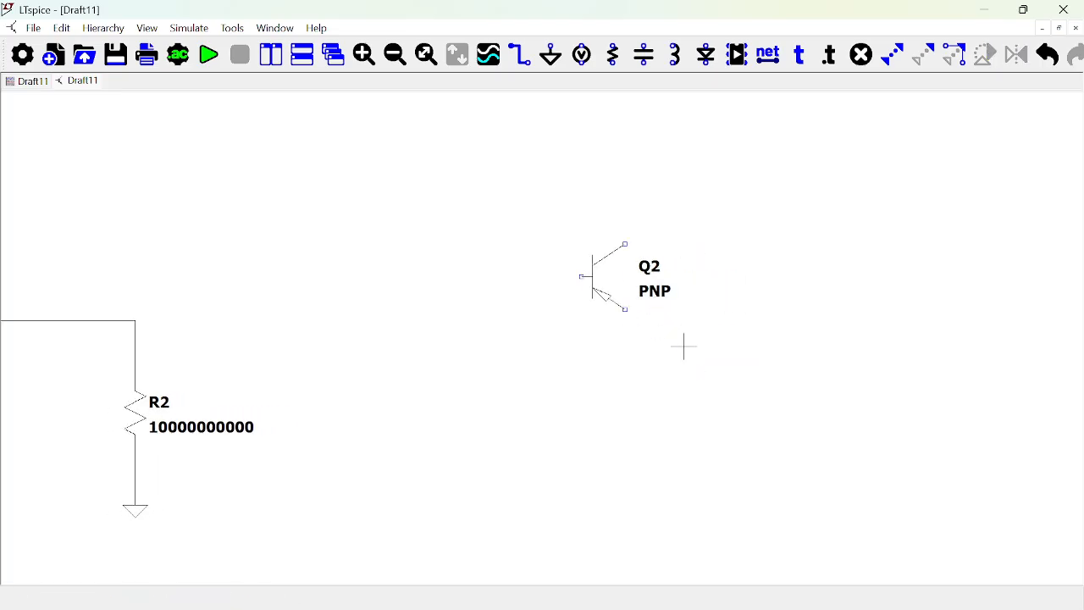
Assign the 2N2907 model to the standalone PNP transistor.
{"action": "right_click", "coordinate": [599, 288]}
{"action": "left_click", "coordinate": [597, 279]}
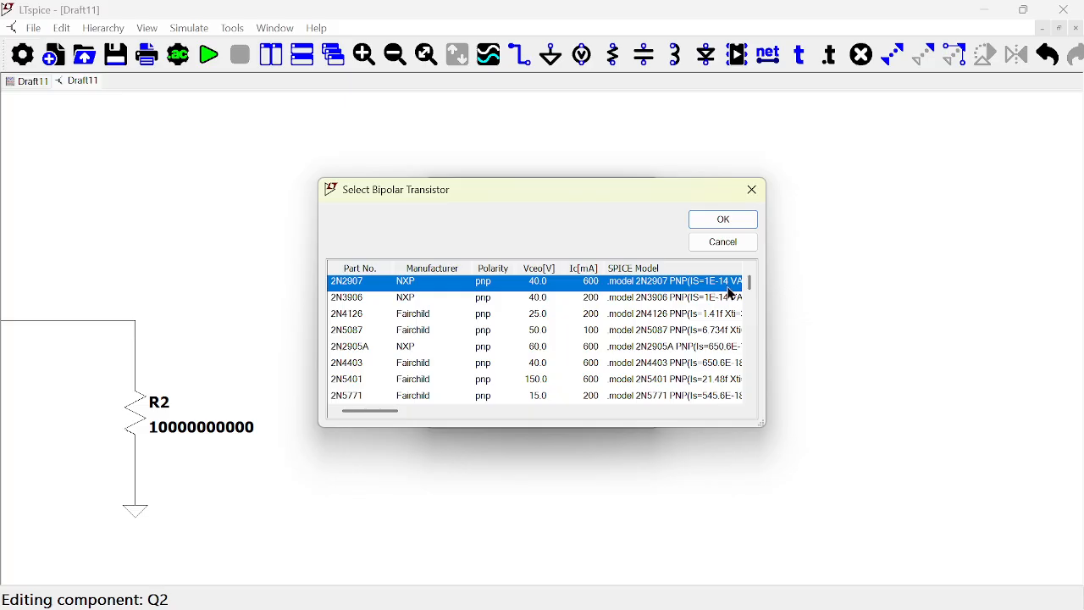
{"action": "left_click", "coordinate": [722, 220]}
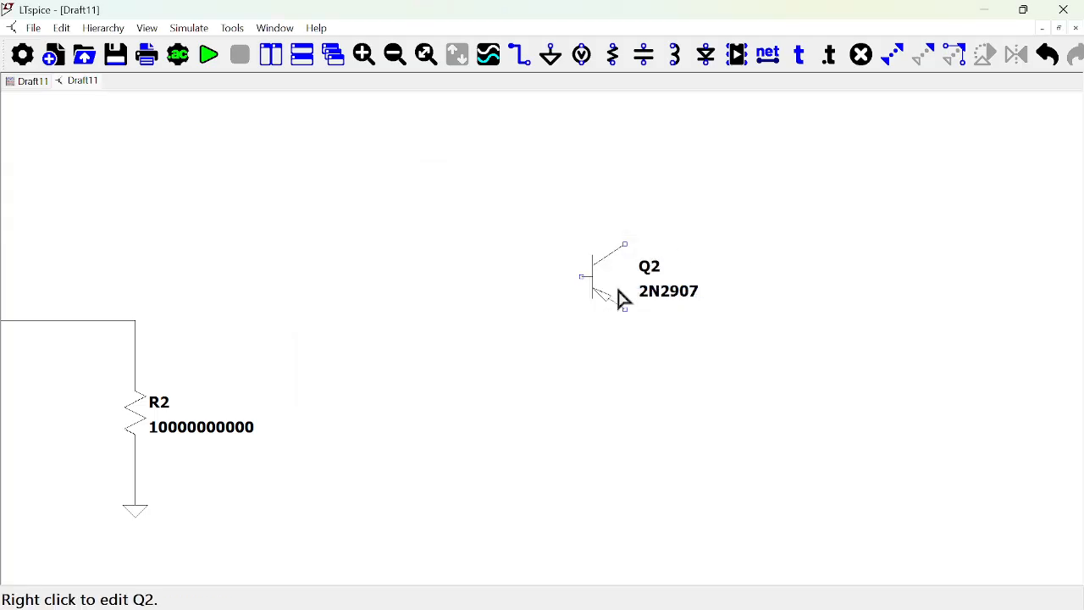
Duplicate the whole Q1 amplifier circuit, including C1, R2 and the .tran directive, and place the copy to the right of the original.
{"action": "scroll", "coordinate": [622, 298], "scroll_direction": "down", "scroll_amount": 2}
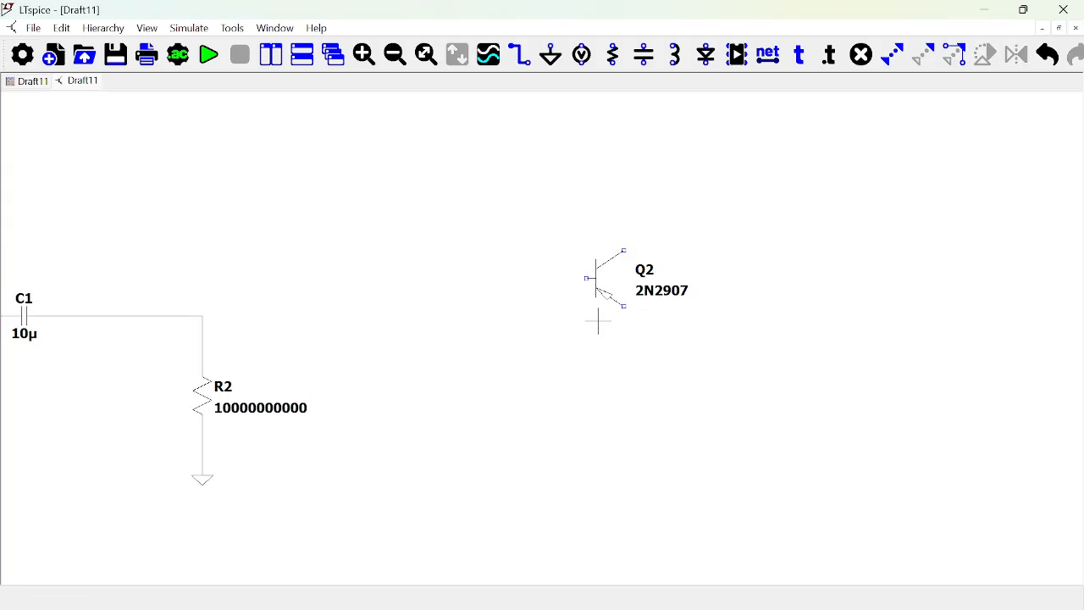
{"action": "scroll", "coordinate": [598, 321], "scroll_direction": "right", "scroll_amount": 3}
{"action": "scroll", "coordinate": [597, 321], "scroll_direction": "down", "scroll_amount": 1}
{"action": "scroll", "coordinate": [597, 321], "scroll_direction": "left", "scroll_amount": 3}
{"action": "scroll", "coordinate": [597, 321], "scroll_direction": "left", "scroll_amount": 1}
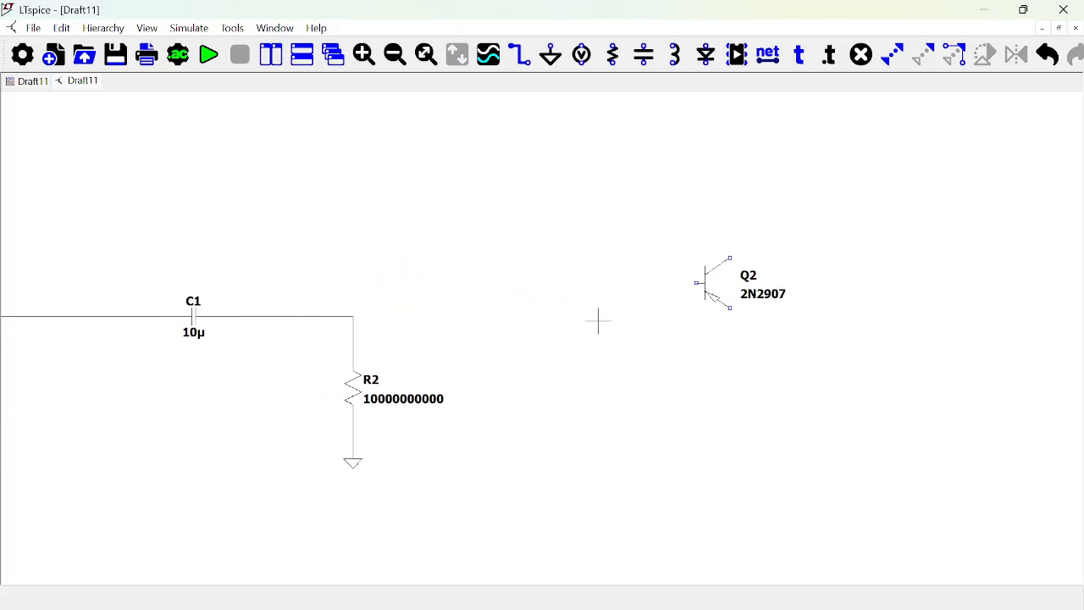
{"action": "left_click_drag", "start_coordinate": [333, 408], "coordinate": [709, 397]}
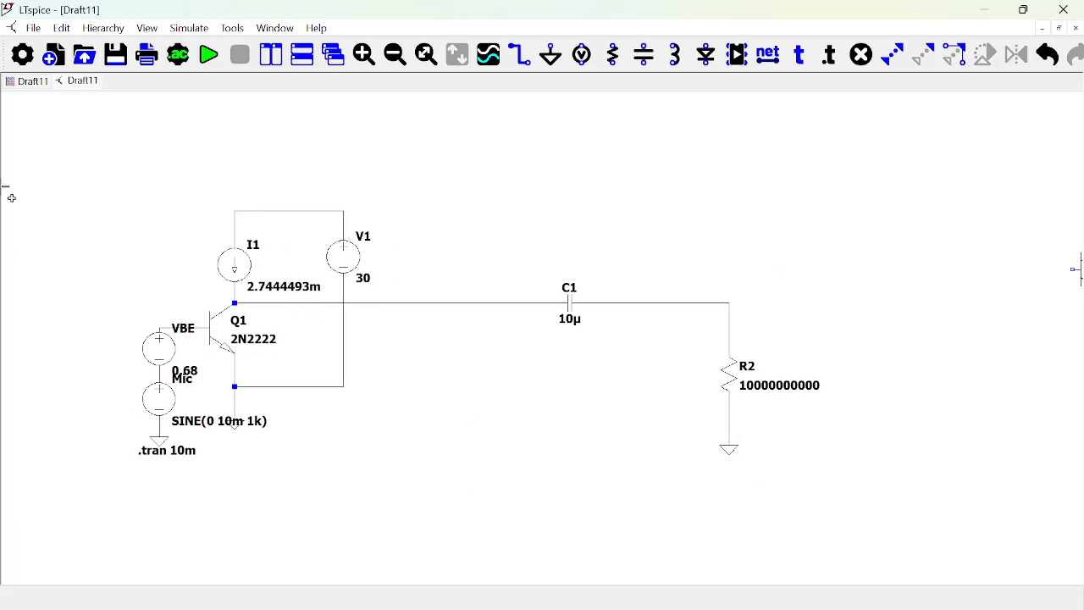
{"action": "left_click_drag", "start_coordinate": [777, 504], "coordinate": [71, 158]}
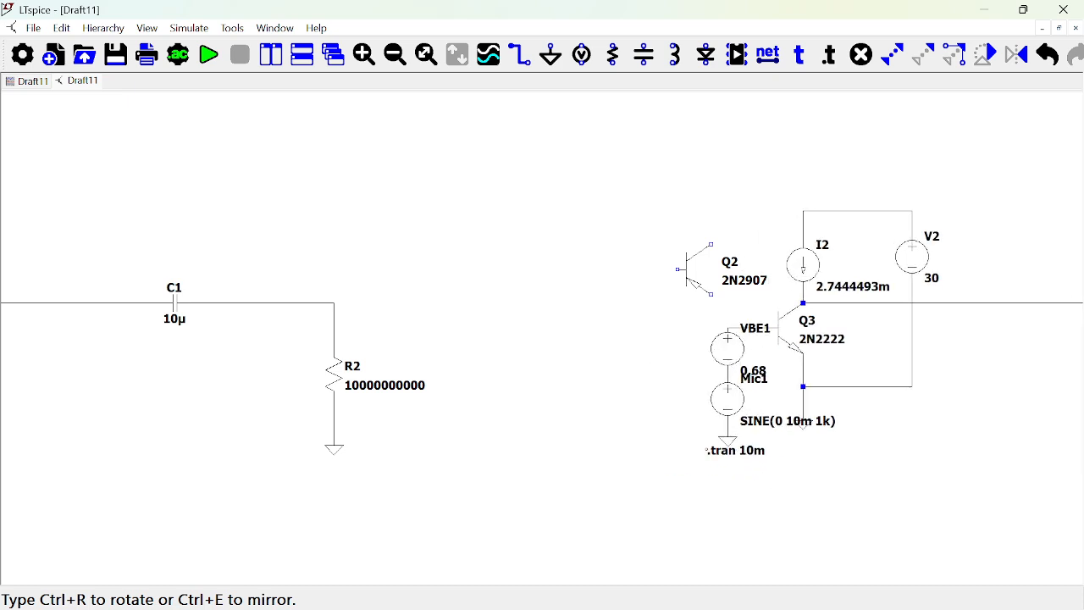
{"action": "left_click", "coordinate": [985, 327]}
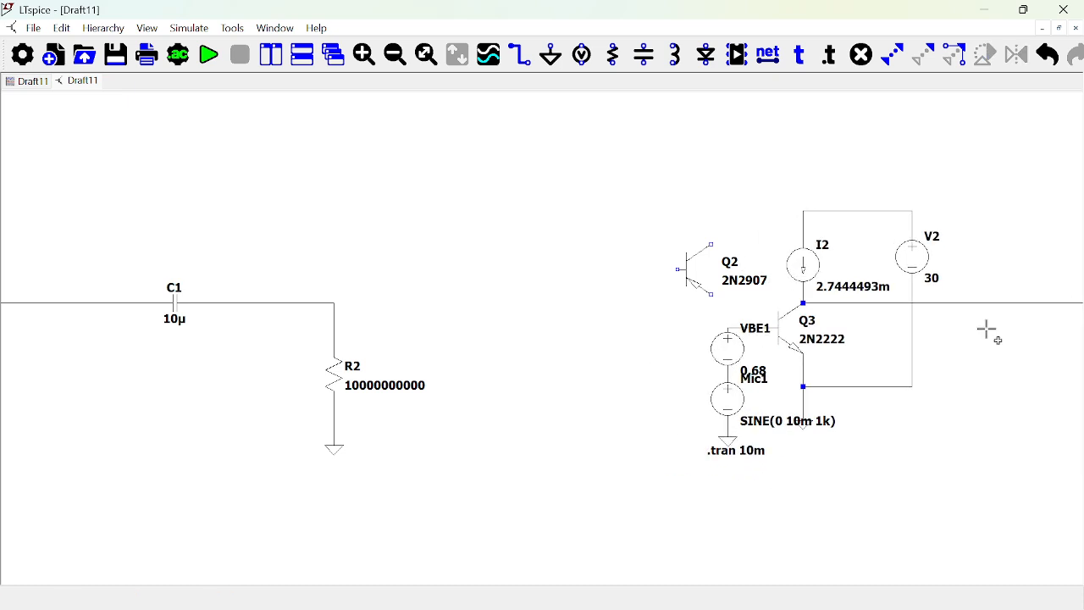
Delete the standalone 2N2907 transistor beside the copied circuit.
{"action": "key", "text": "Delete"}
{"action": "left_click", "coordinate": [706, 265]}
{"action": "scroll", "coordinate": [837, 329], "scroll_direction": "down", "scroll_amount": 1}
{"action": "scroll", "coordinate": [838, 331], "scroll_direction": "up", "scroll_amount": 2}
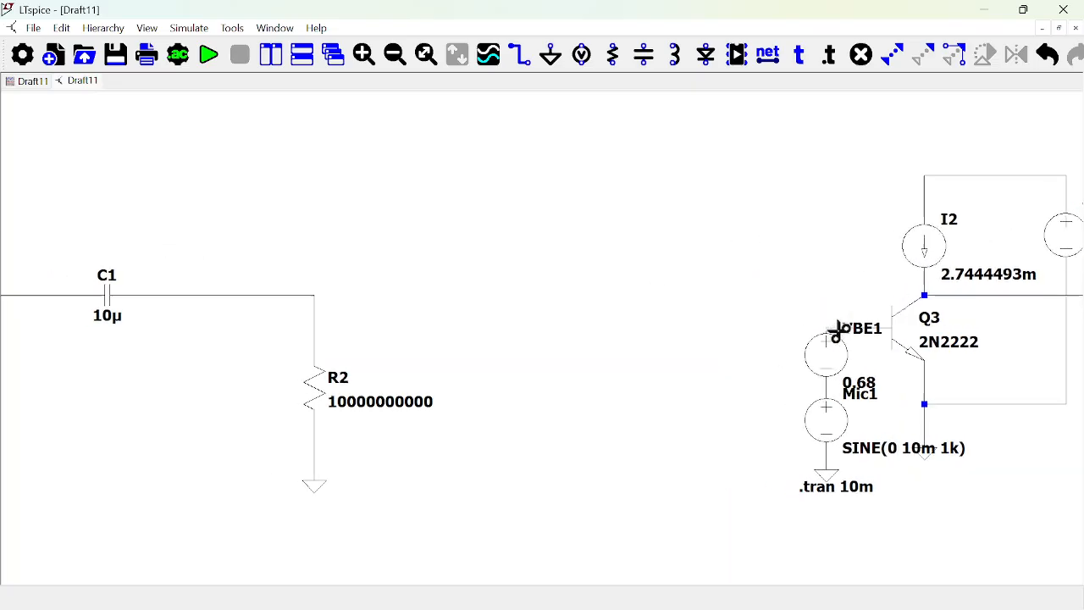
{"action": "key", "text": "Escape"}
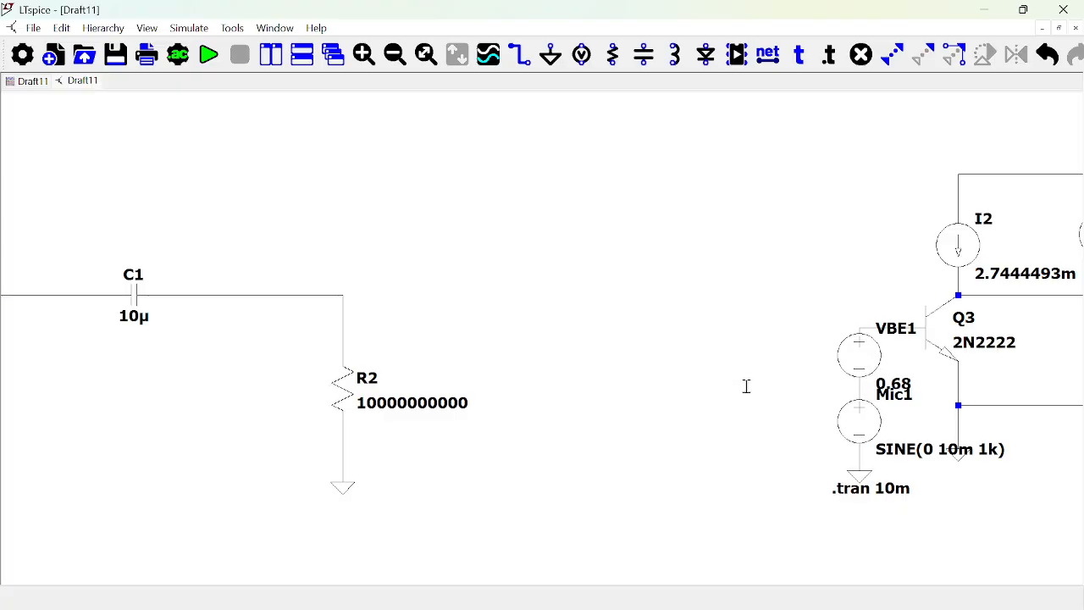
Replace the 2N2222 transistor in the copied circuit with a pnp transistor at the same position.
{"action": "left_click_drag", "start_coordinate": [687, 317], "coordinate": [3, 292]}
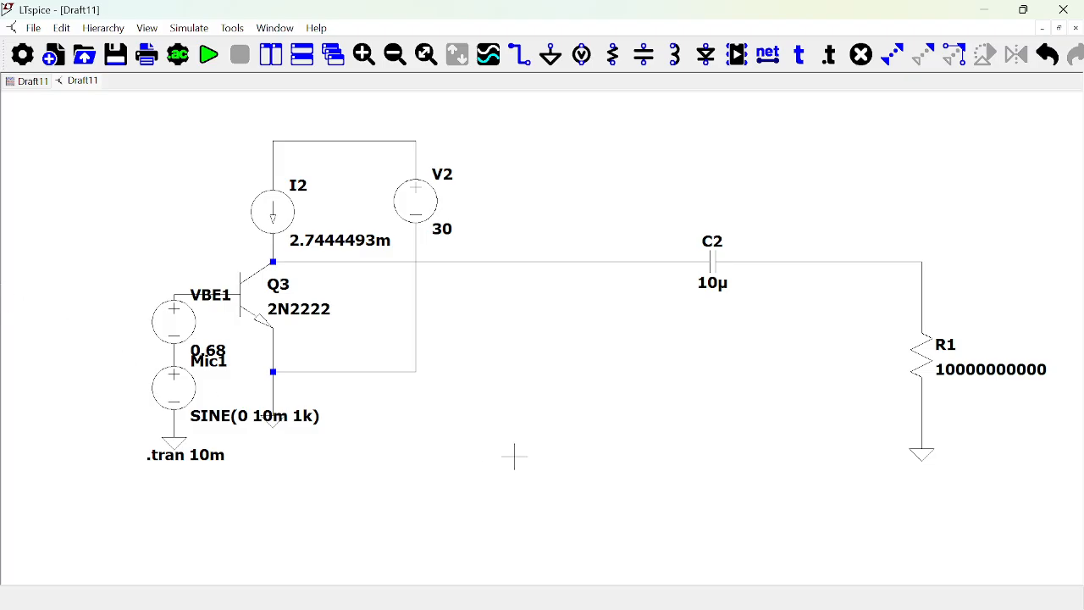
{"action": "left_click", "coordinate": [260, 305]}
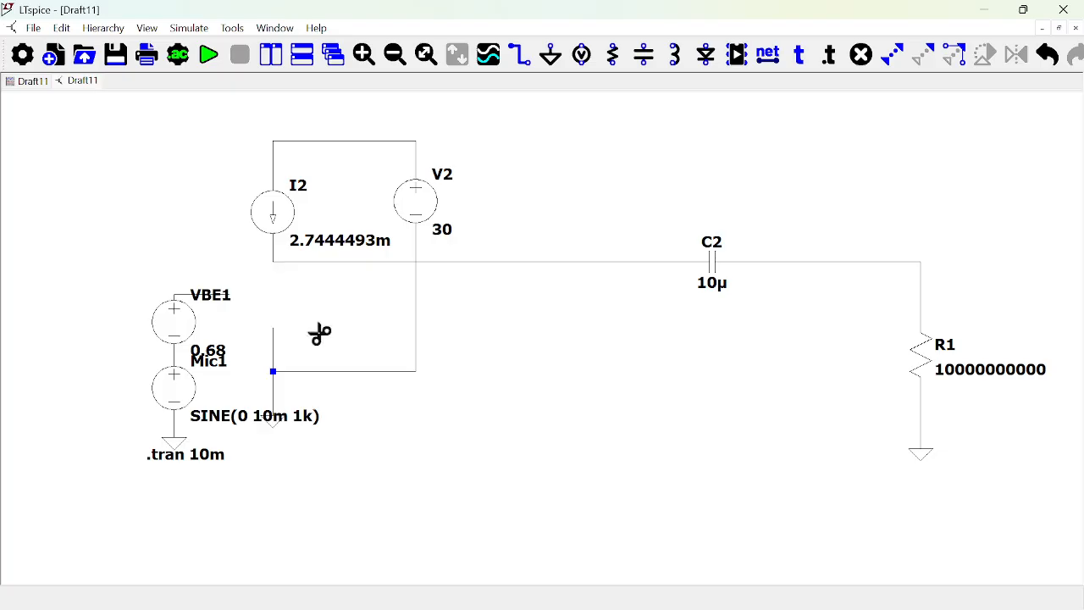
{"action": "key", "text": "F2"}
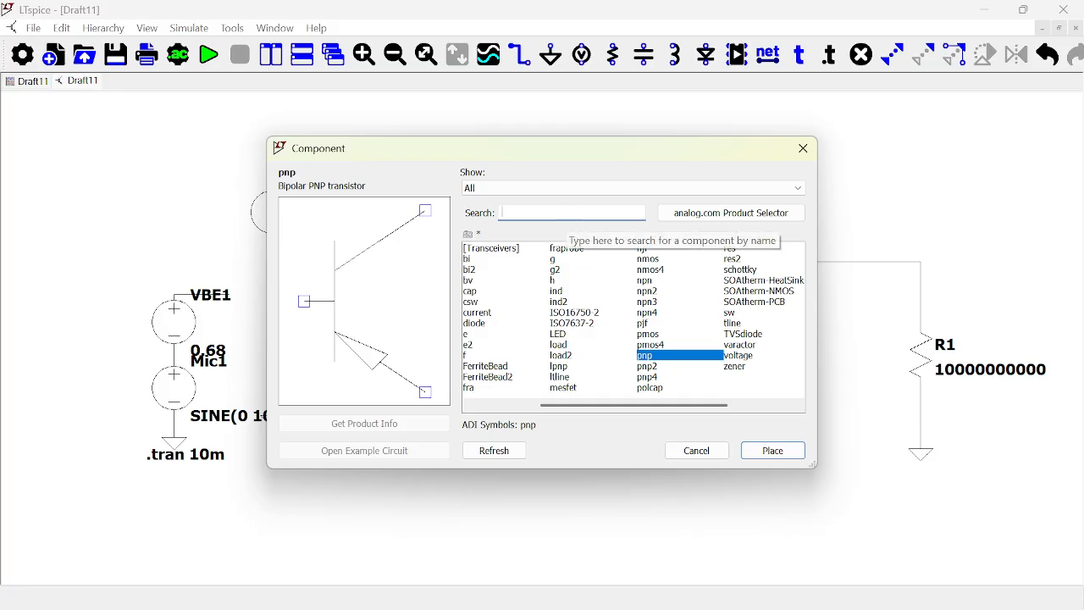
{"action": "type", "text": "pnp"}
{"action": "left_click", "coordinate": [772, 450]}
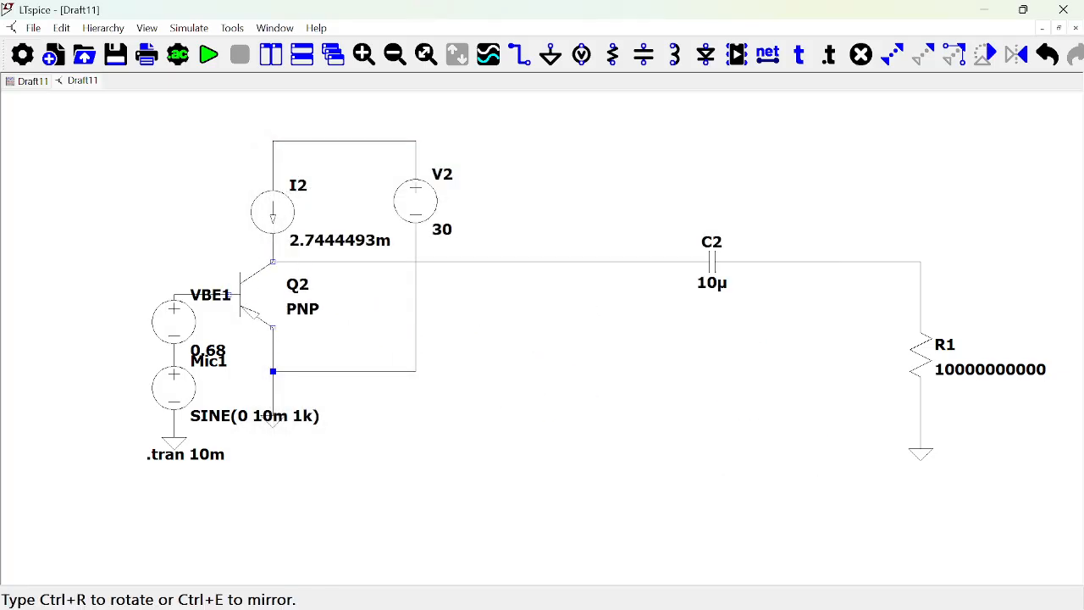
{"action": "left_click", "coordinate": [254, 292]}
{"action": "key", "text": "Escape"}
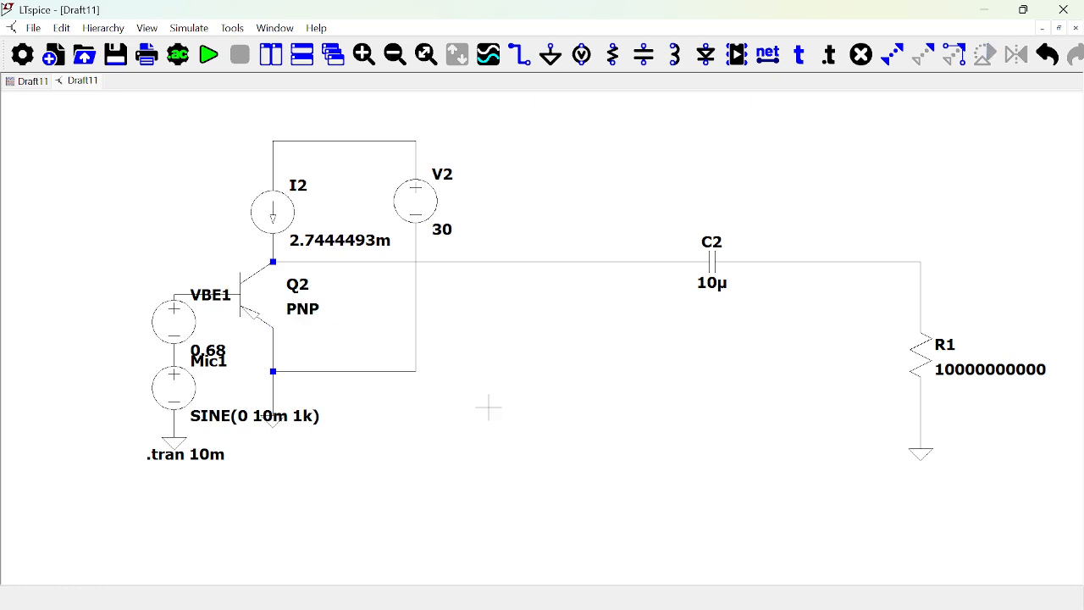
Assign the 2N2907 model to the PNP transistor in the copied circuit.
{"action": "right_click", "coordinate": [253, 305]}
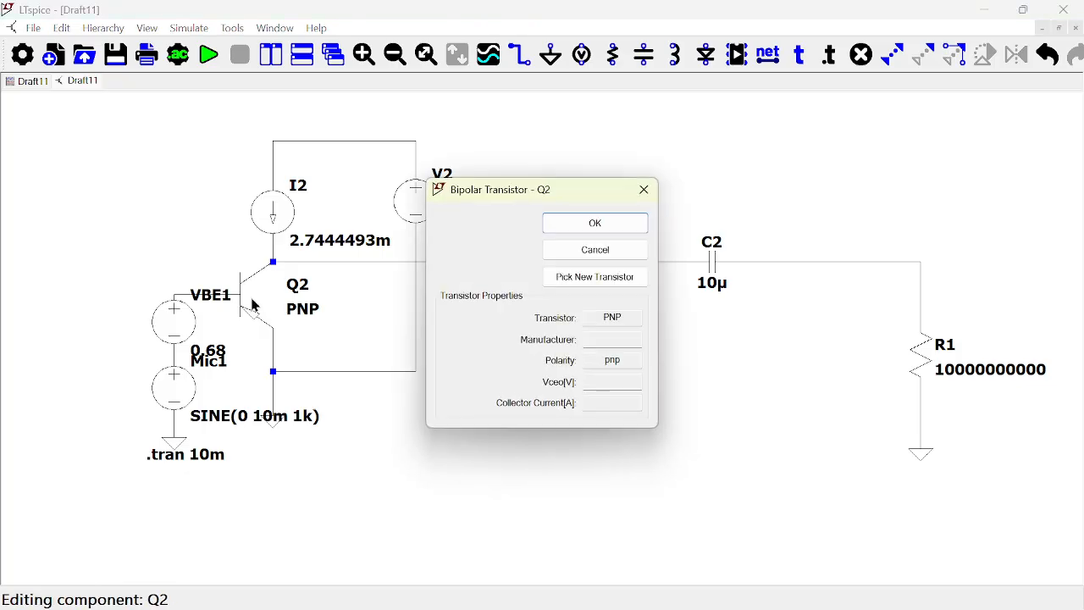
{"action": "left_click", "coordinate": [596, 280]}
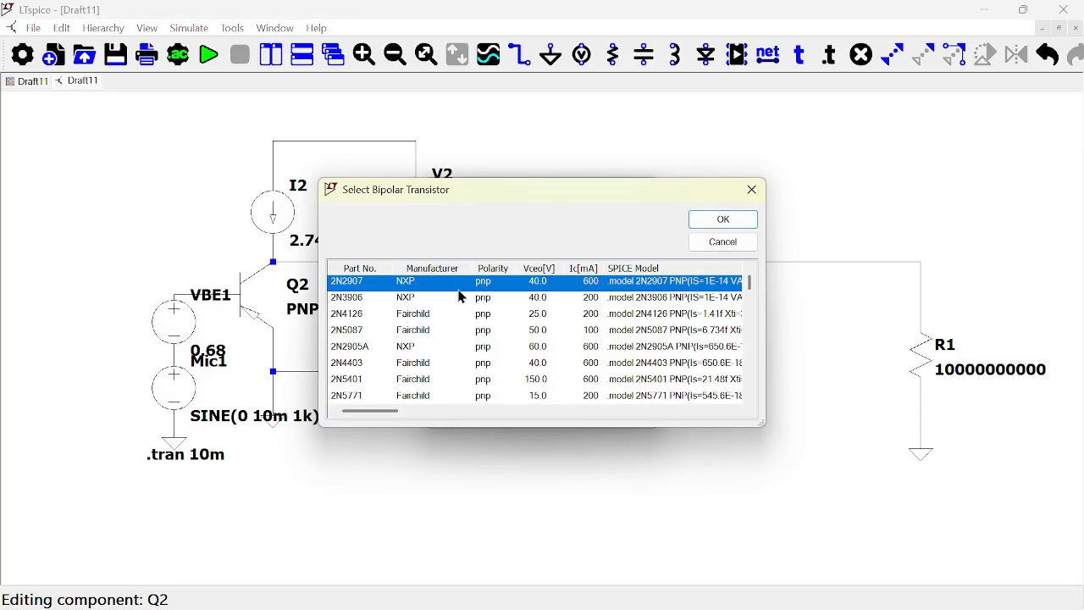
{"action": "left_click", "coordinate": [730, 220]}
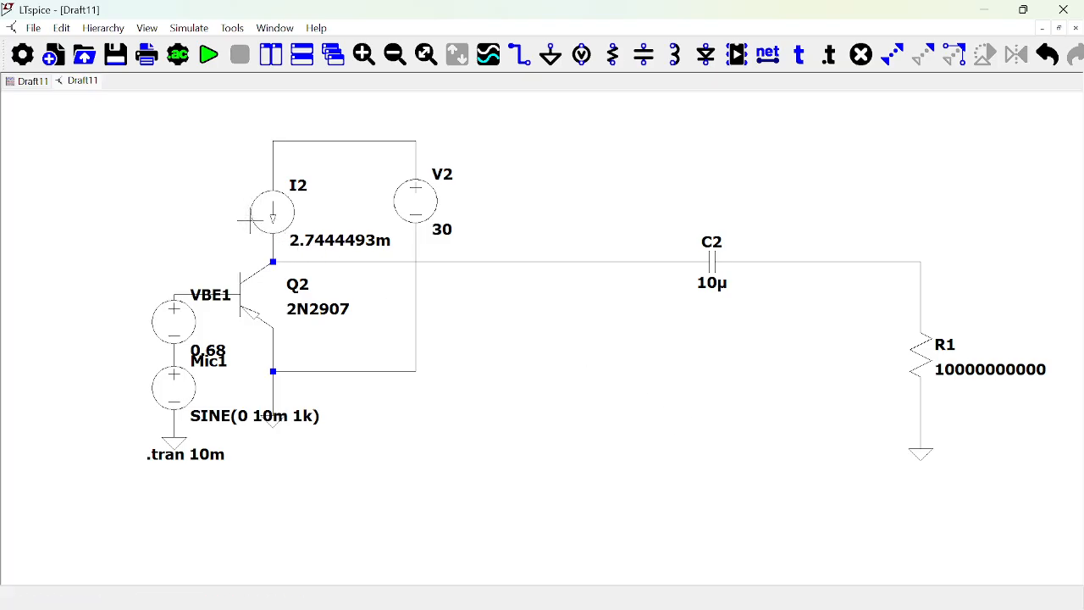
Replace current source I2 above the PNP transistor with a resistor in the same position.
{"action": "key", "text": "Delete"}
{"action": "left_click", "coordinate": [271, 222]}
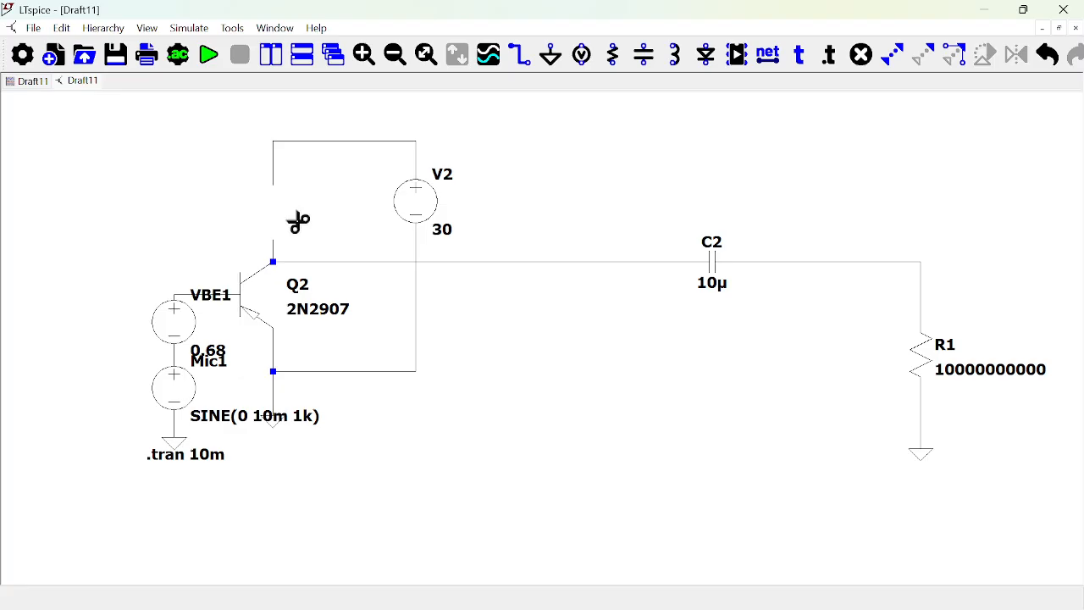
{"action": "key", "text": "r"}
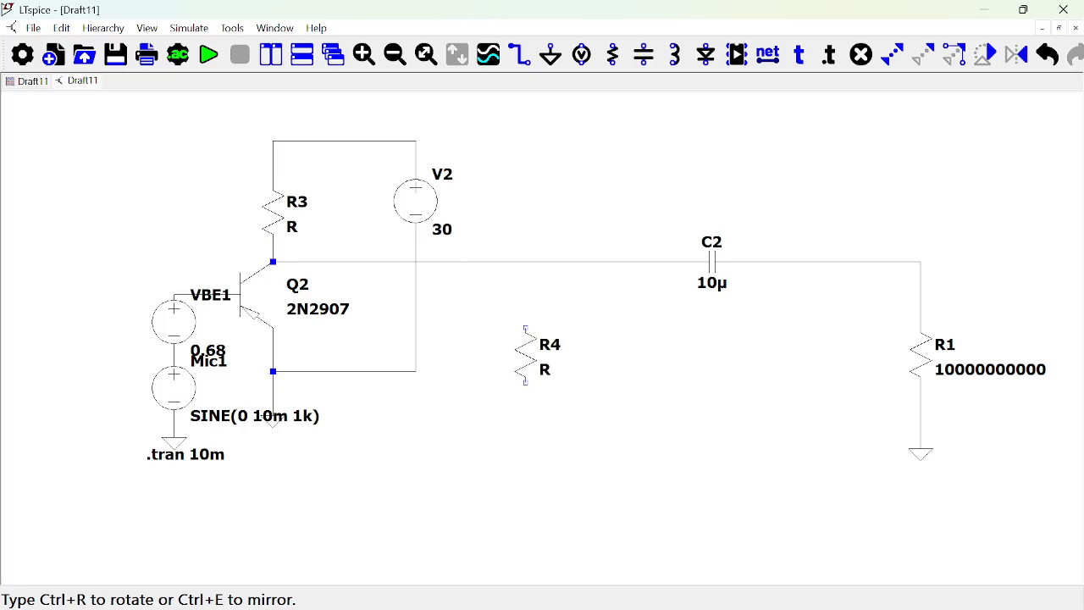
{"action": "key", "text": "Escape"}
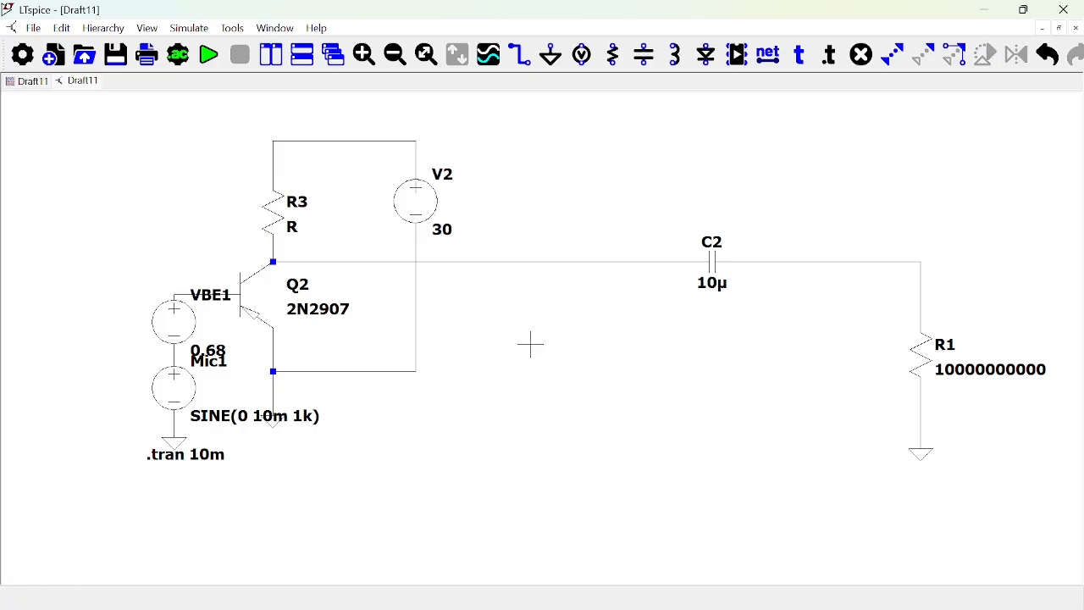
Set voltage source V2 to 5 V DC and resistor R3 to 1k.
{"action": "right_click", "coordinate": [429, 203]}
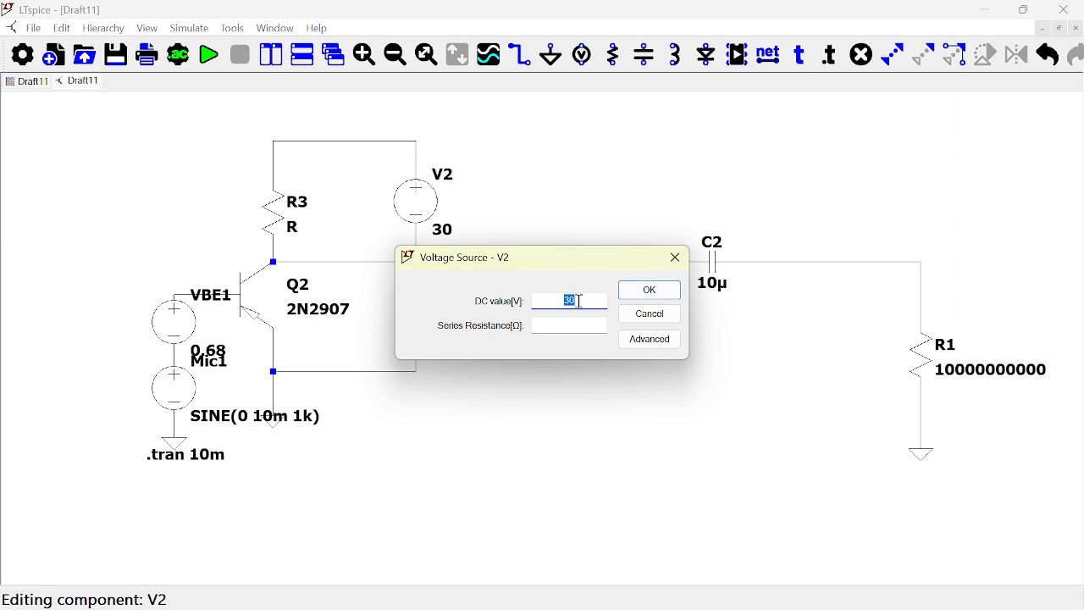
{"action": "type", "text": "5"}
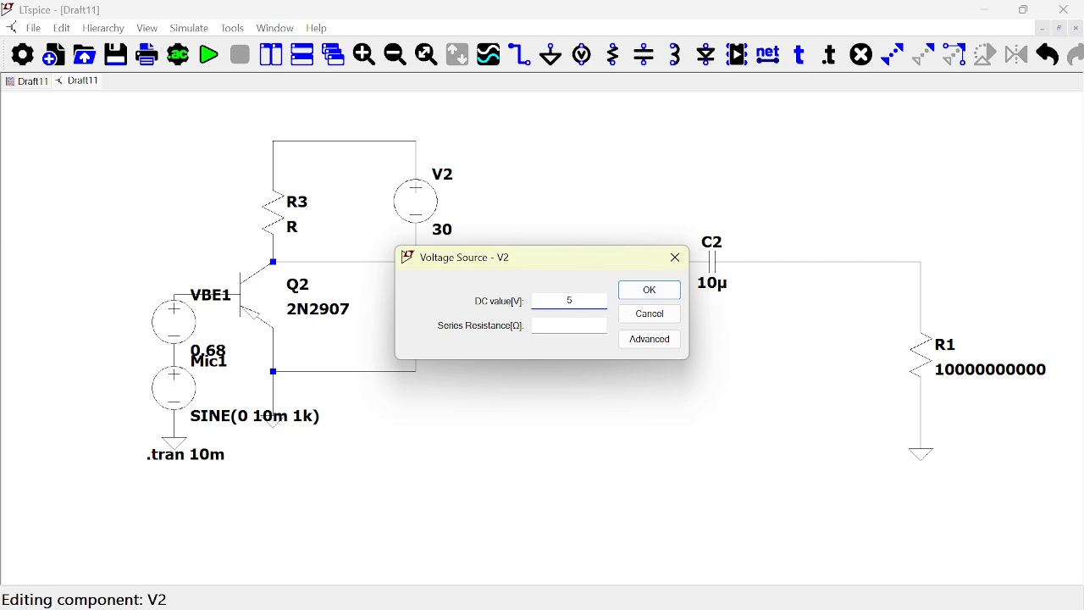
{"action": "left_click", "coordinate": [652, 291]}
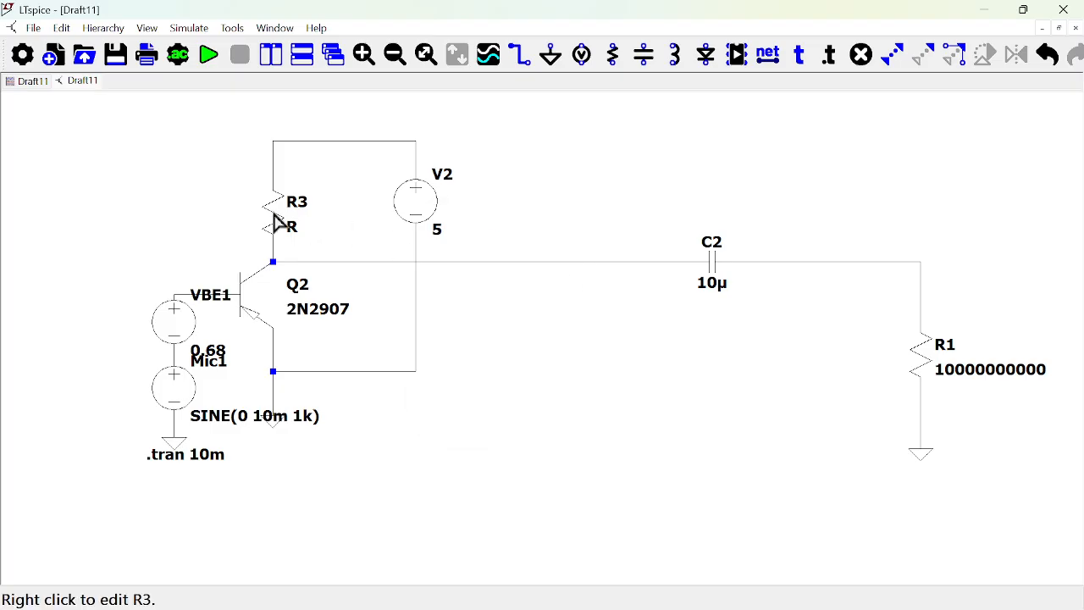
{"action": "right_click", "coordinate": [275, 222]}
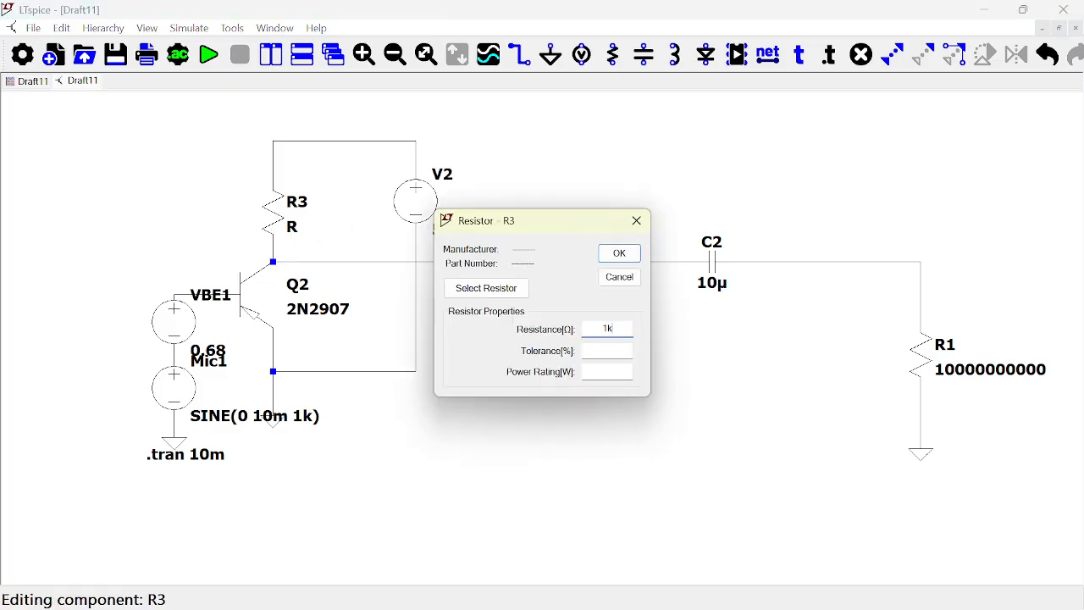
{"action": "left_click", "coordinate": [617, 256]}
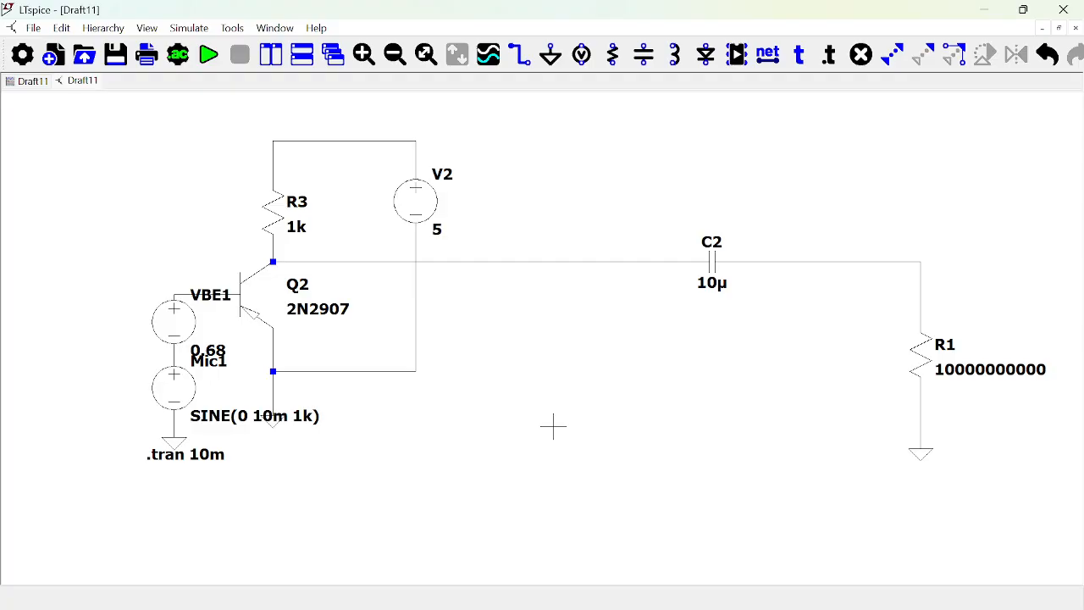
Run the first .tran 10m analysis and plot the voltage at the node between R3 and Q2, then return to the maximized schematic.
{"action": "left_click", "coordinate": [209, 55]}
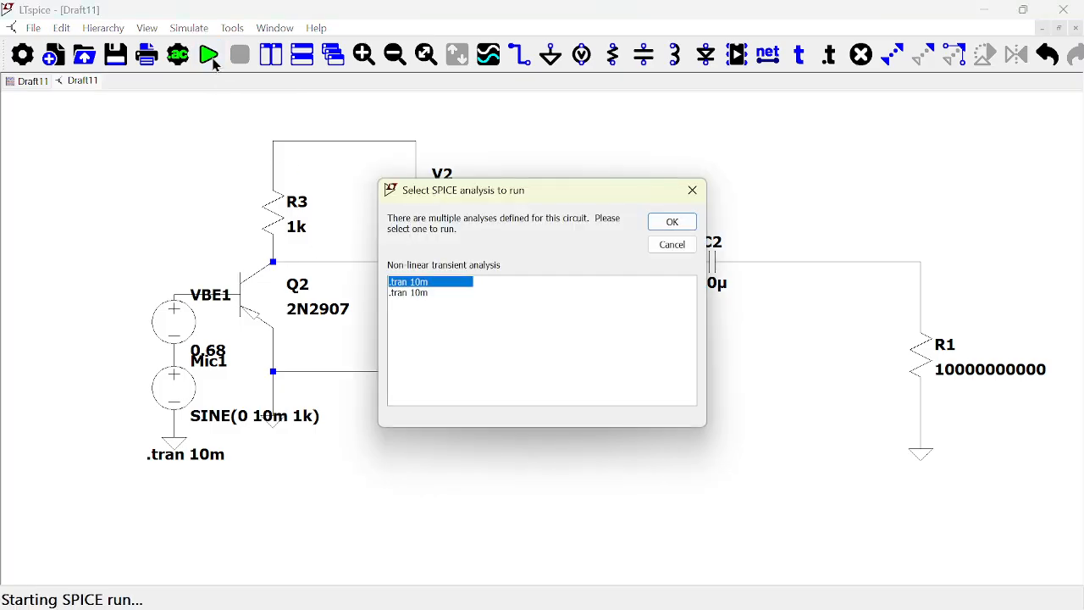
{"action": "left_click", "coordinate": [672, 222]}
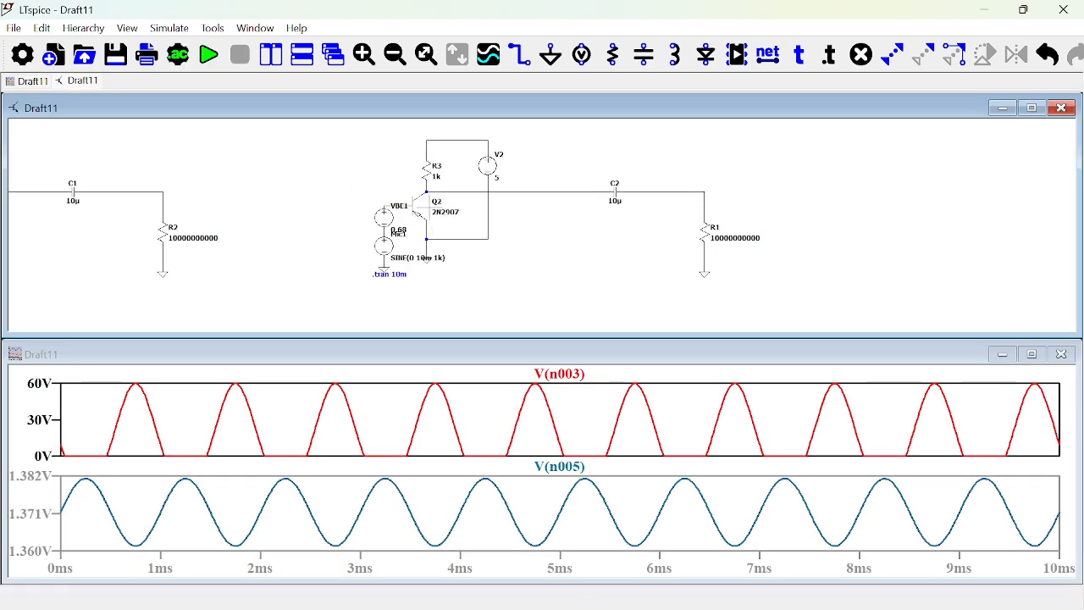
{"action": "left_click", "coordinate": [428, 182]}
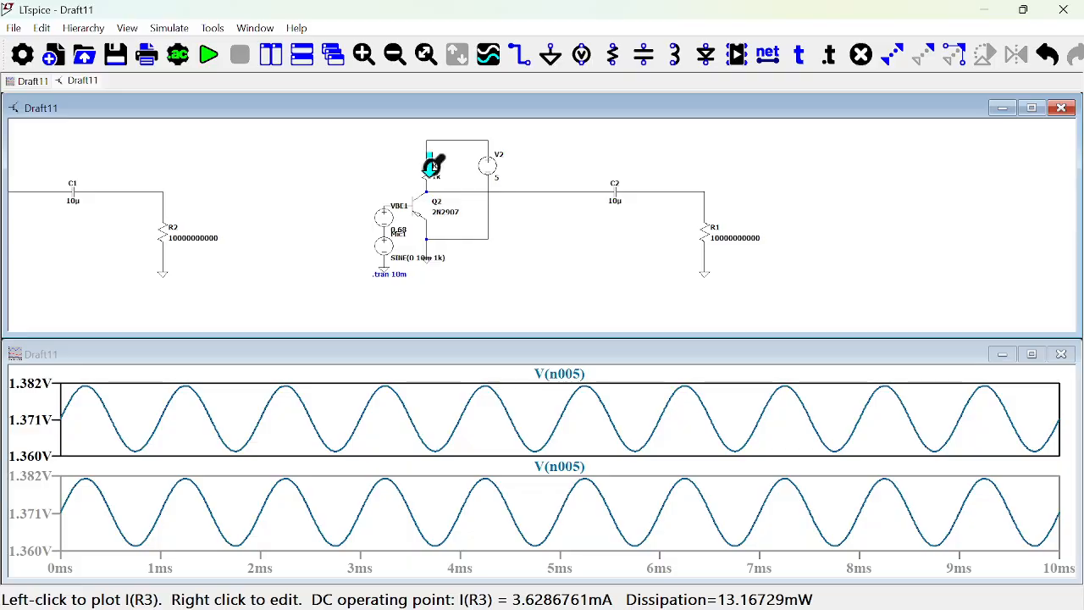
{"action": "left_click", "coordinate": [1033, 109]}
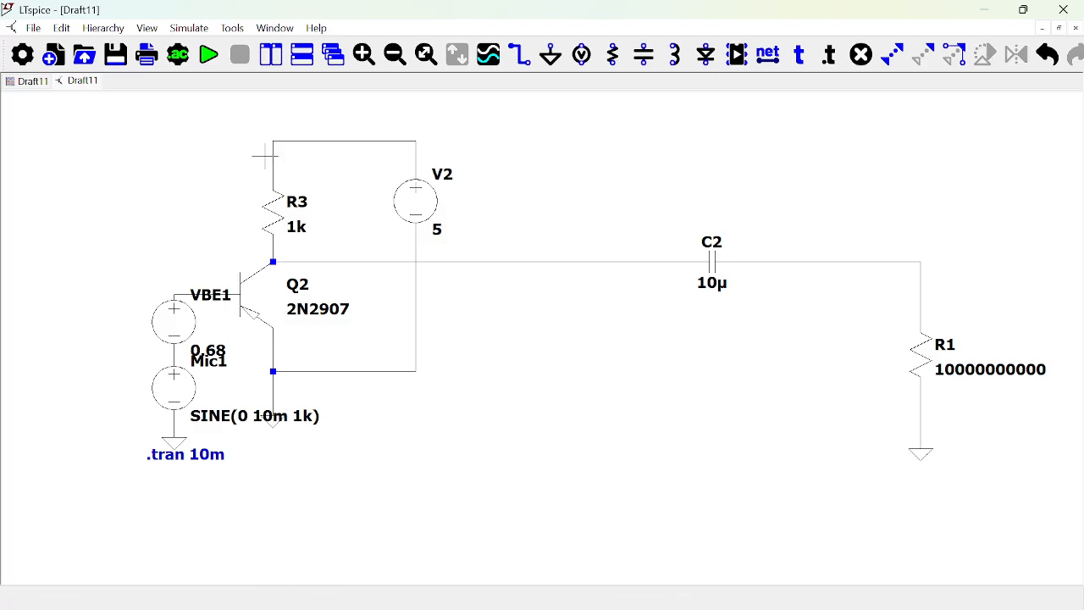
Rerun the transient analysis, plot Q2's collector current, the R3–Q2 node voltage and the C2 output voltage in turn, and return to the maximized schematic.
{"action": "left_click", "coordinate": [209, 55]}
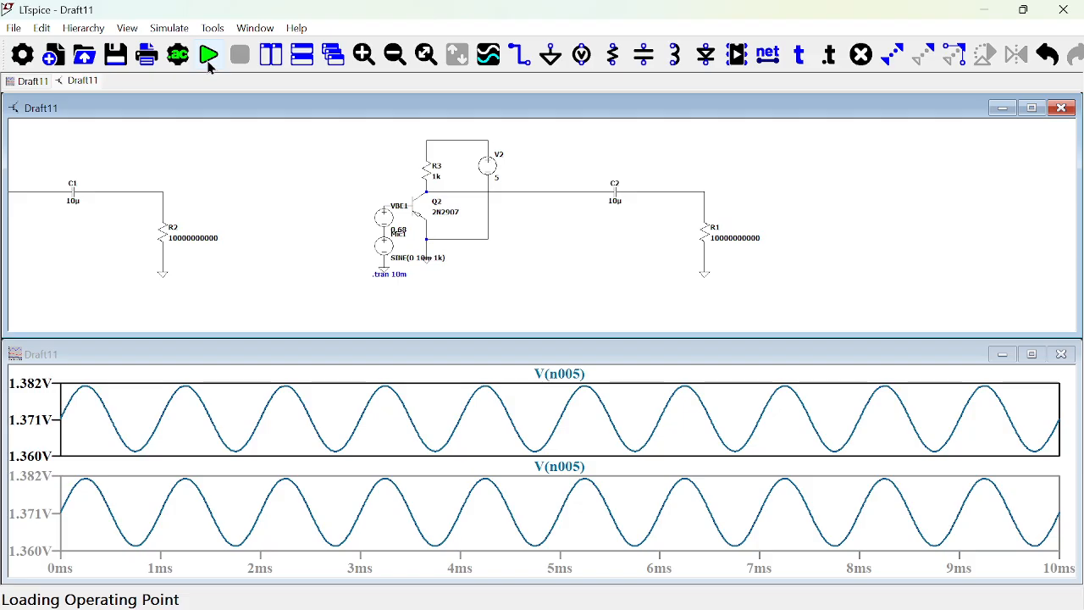
{"action": "left_click", "coordinate": [437, 410]}
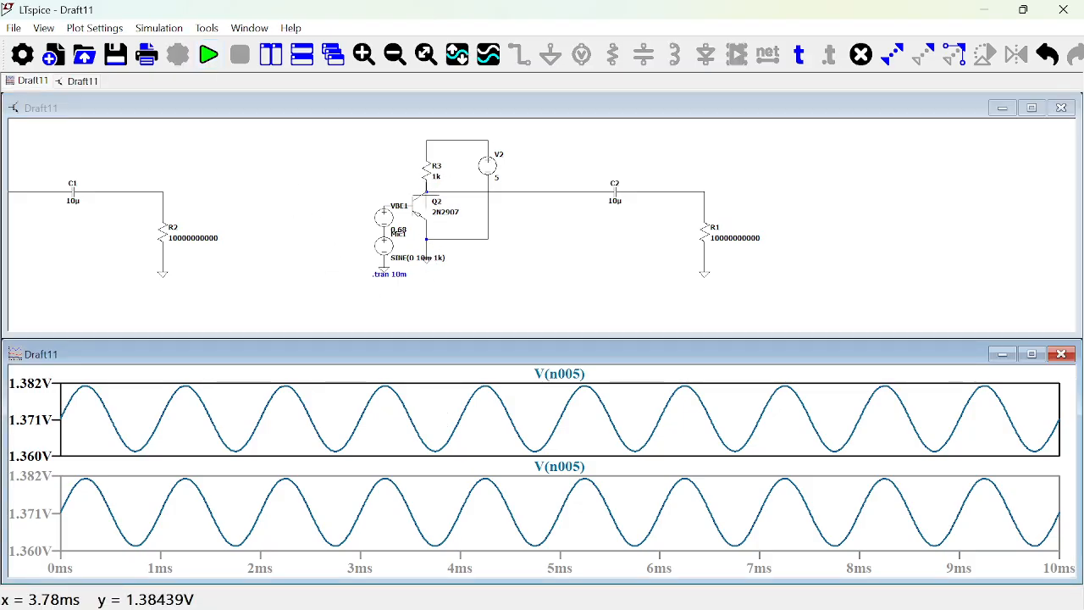
{"action": "left_click", "coordinate": [426, 192]}
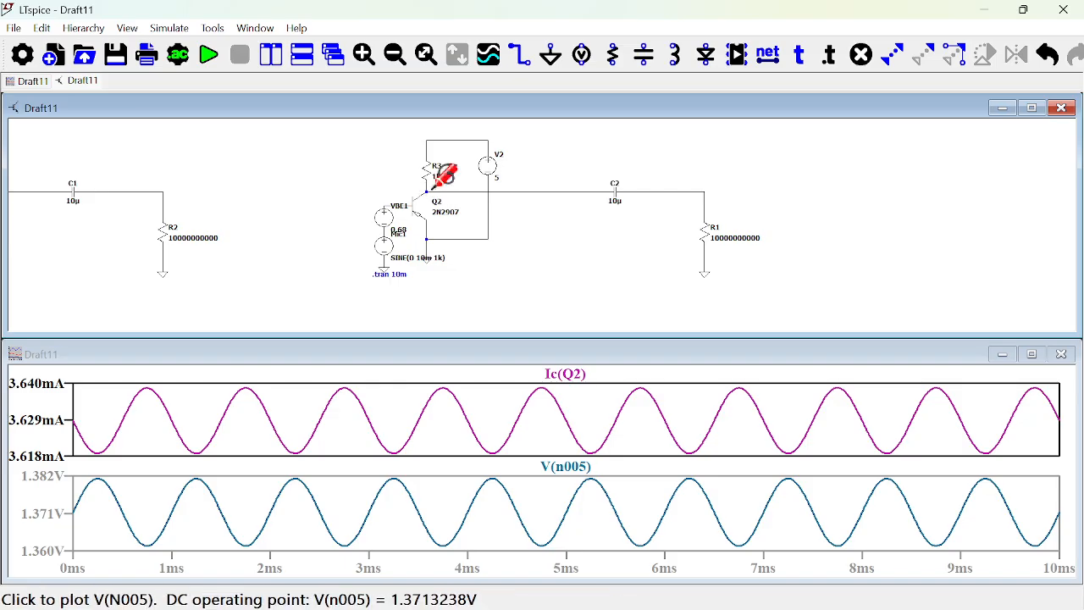
{"action": "left_click", "coordinate": [432, 182]}
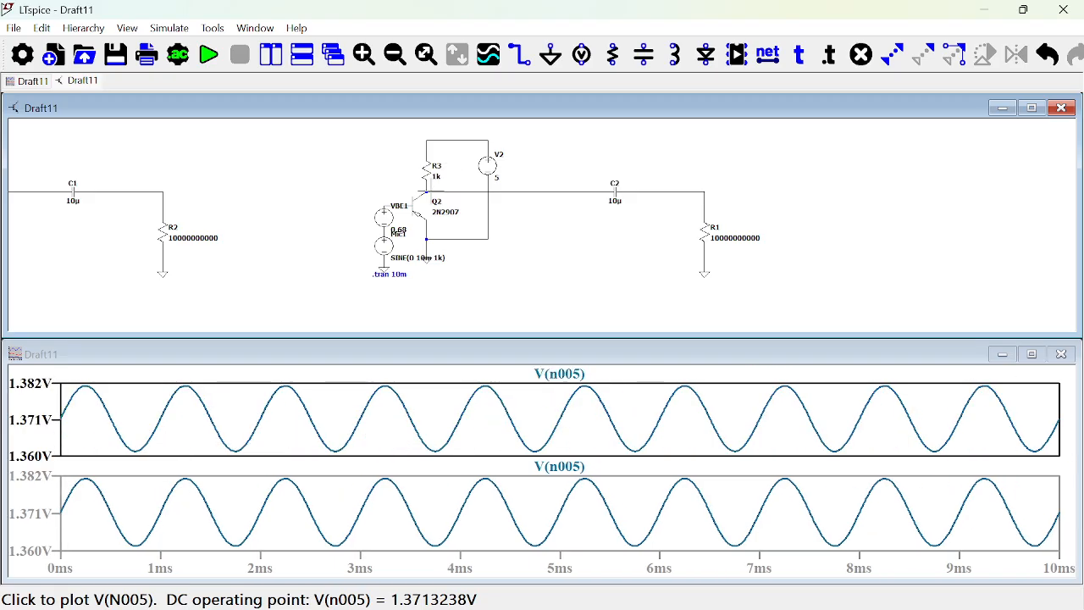
{"action": "left_click", "coordinate": [664, 188]}
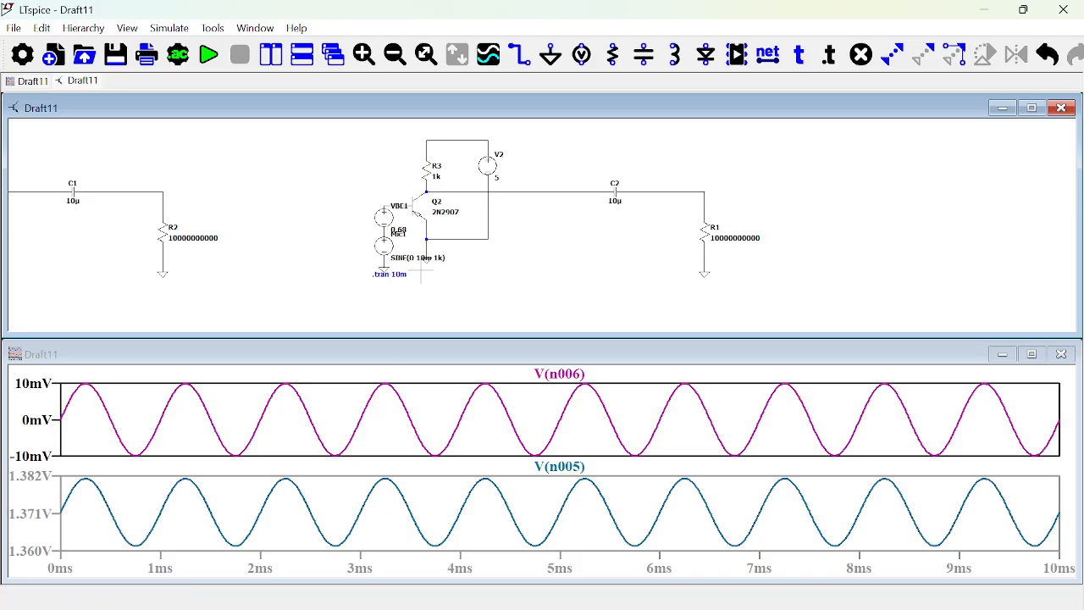
{"action": "left_click", "coordinate": [1031, 108]}
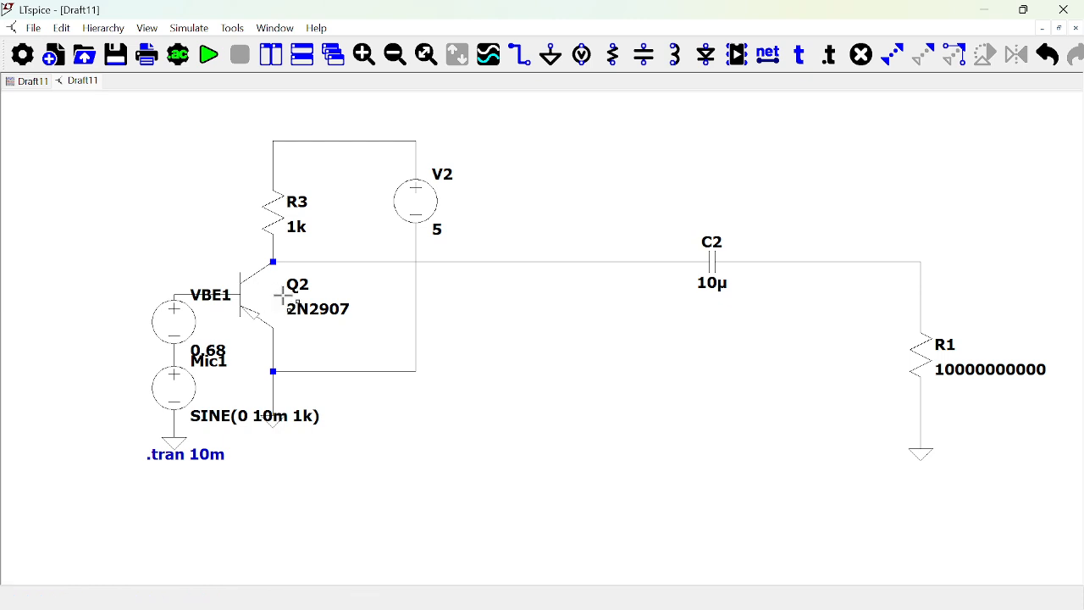
Flip transistor Q2 vertically so its emitter connects to R3, and place it back in its original position.
{"action": "left_click_drag", "start_coordinate": [290, 337], "coordinate": [201, 257]}
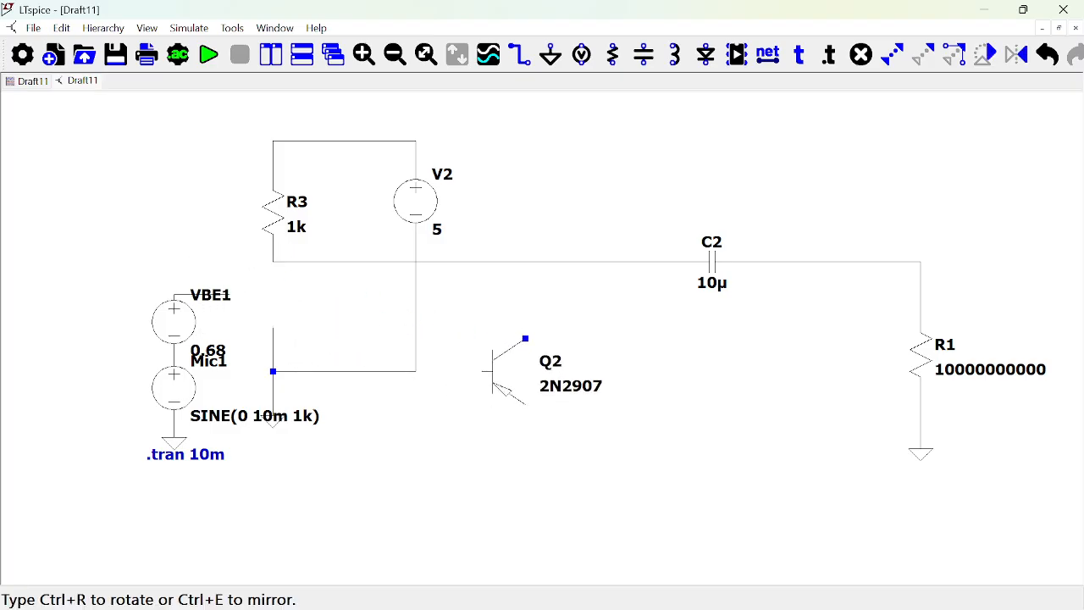
{"action": "key", "text": "ctrl+r"}
{"action": "key", "text": "ctrl+r"}
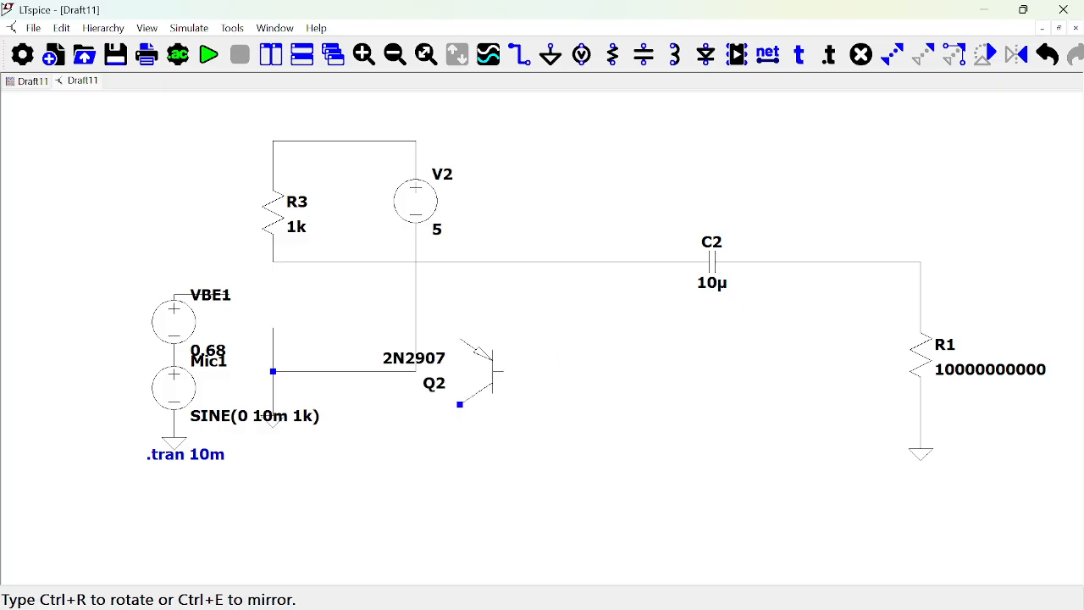
{"action": "key", "text": "ctrl+e"}
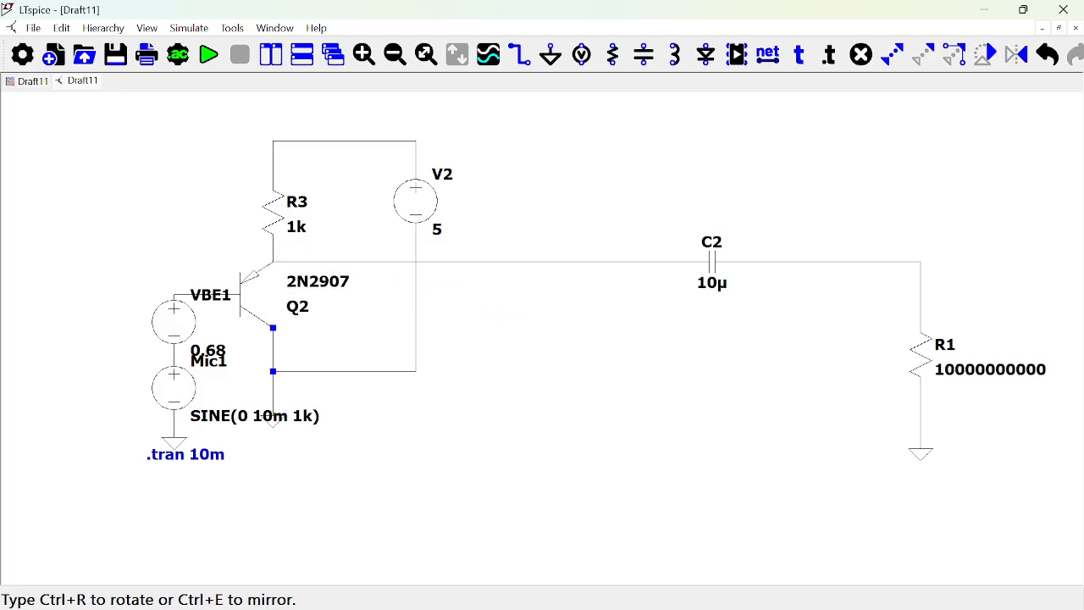
{"action": "left_click", "coordinate": [252, 305]}
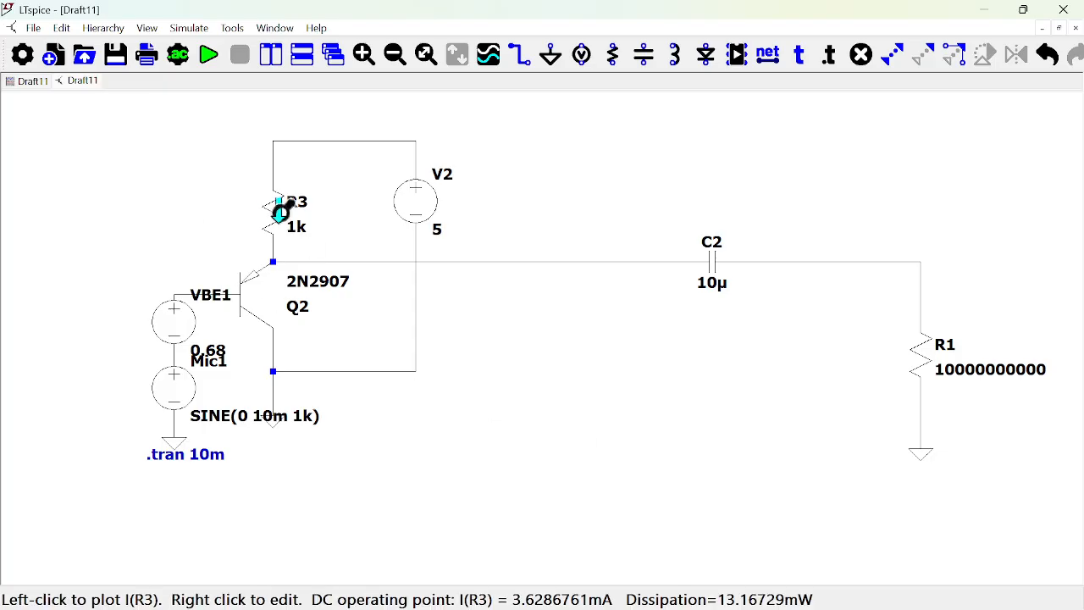
Run the transient analysis twice with the flipped transistor, viewing the plots and returning to the maximized schematic.
{"action": "left_click", "coordinate": [208, 56]}
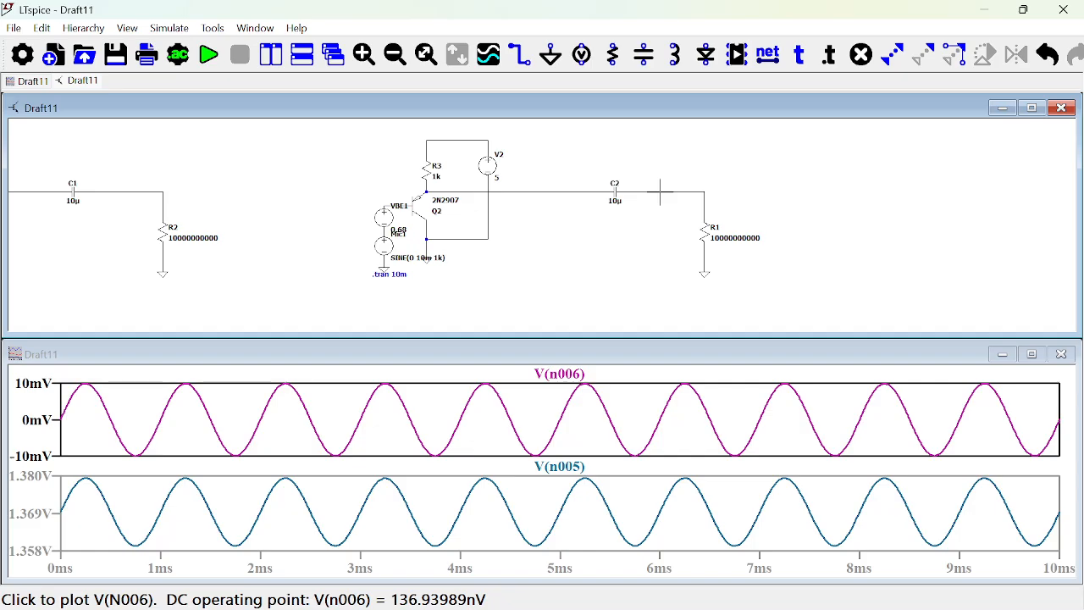
{"action": "left_click", "coordinate": [1031, 107]}
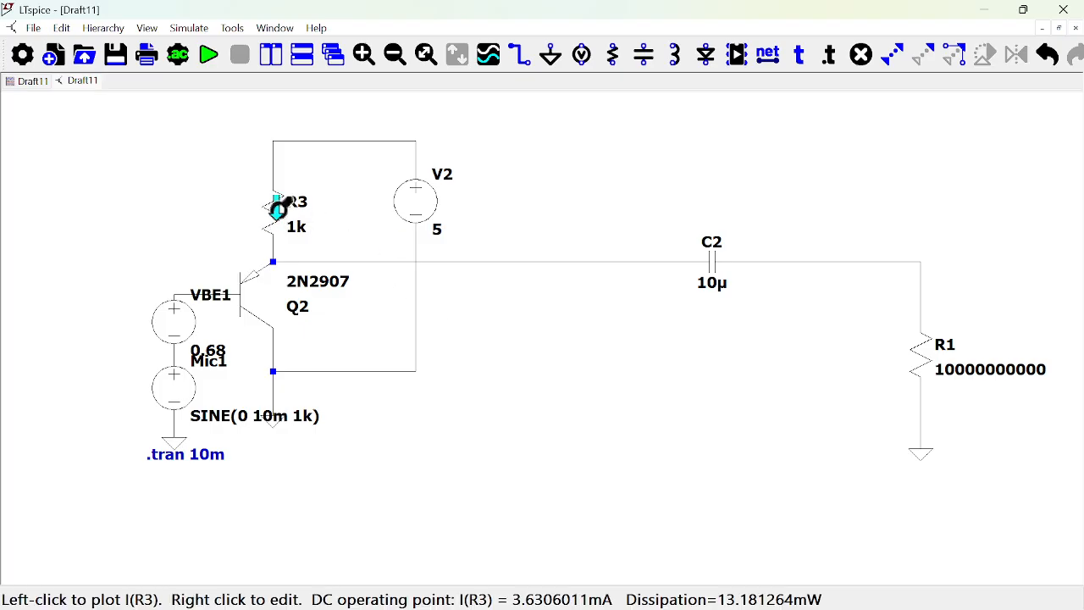
{"action": "left_click", "coordinate": [204, 58]}
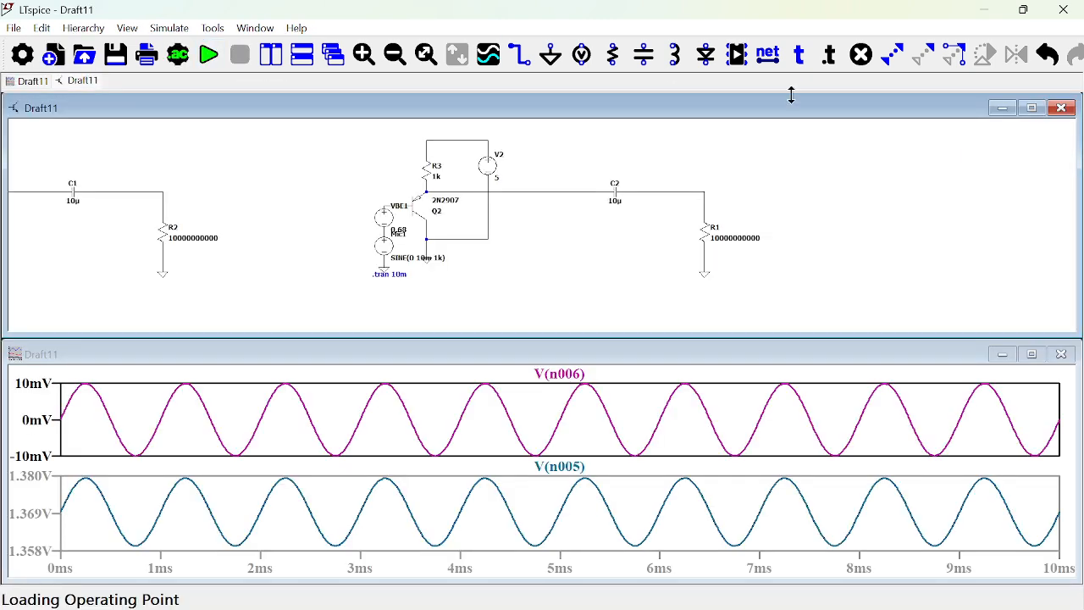
{"action": "left_click", "coordinate": [1032, 112]}
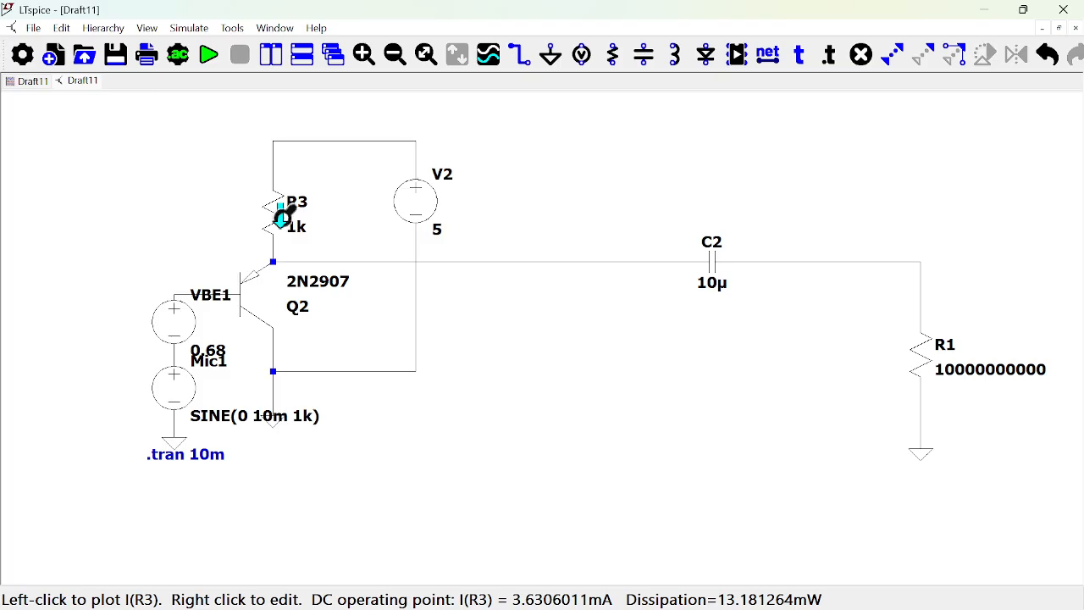
Delete resistor R3 above Q2 and wire Q2's emitter directly to the positive supply rail.
{"action": "key", "text": "Delete"}
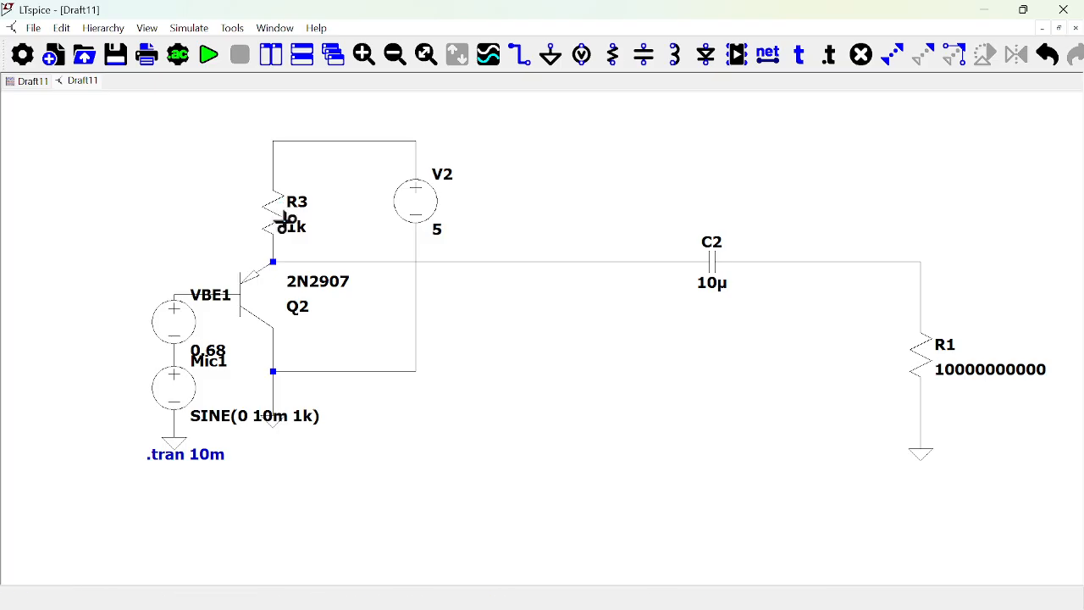
{"action": "left_click", "coordinate": [281, 218]}
{"action": "key", "text": "F3"}
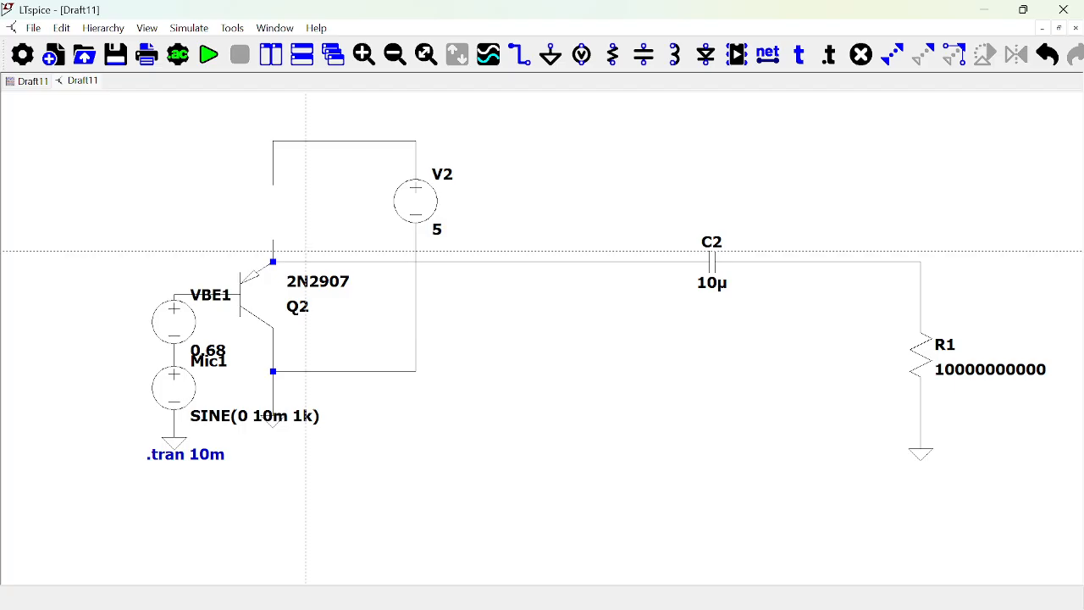
{"action": "left_click", "coordinate": [273, 184]}
{"action": "left_click", "coordinate": [272, 262]}
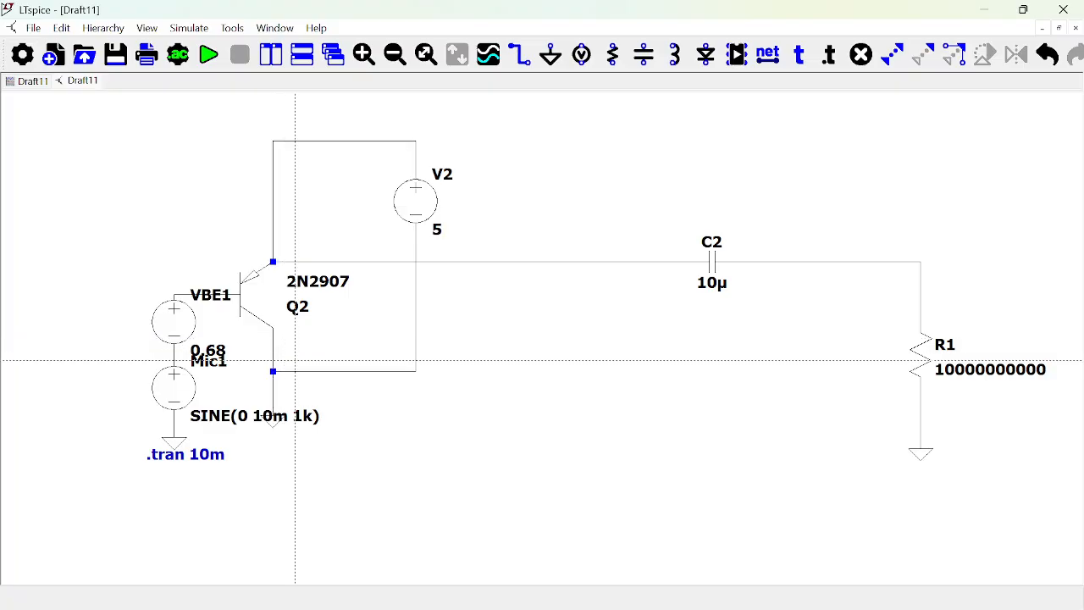
{"action": "key", "text": "Escape"}
Place a resistor between Q2's collector and ground, and delete the horizontal wire linking that branch to V2.
{"action": "key", "text": "r"}
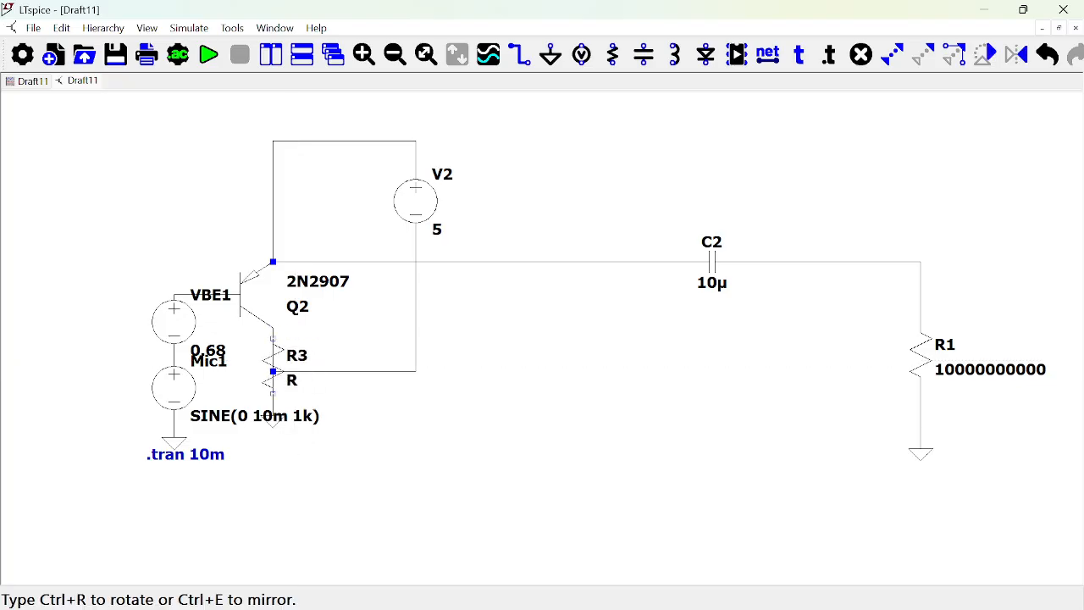
{"action": "left_click", "coordinate": [273, 337]}
{"action": "key", "text": "Escape"}
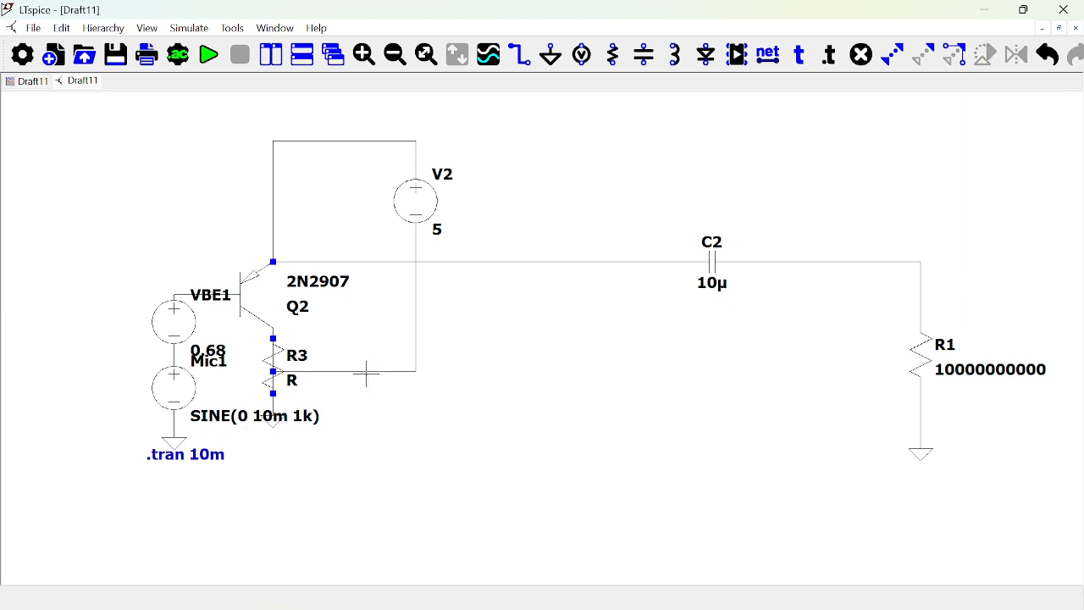
{"action": "key", "text": "F5"}
{"action": "left_click", "coordinate": [370, 374]}
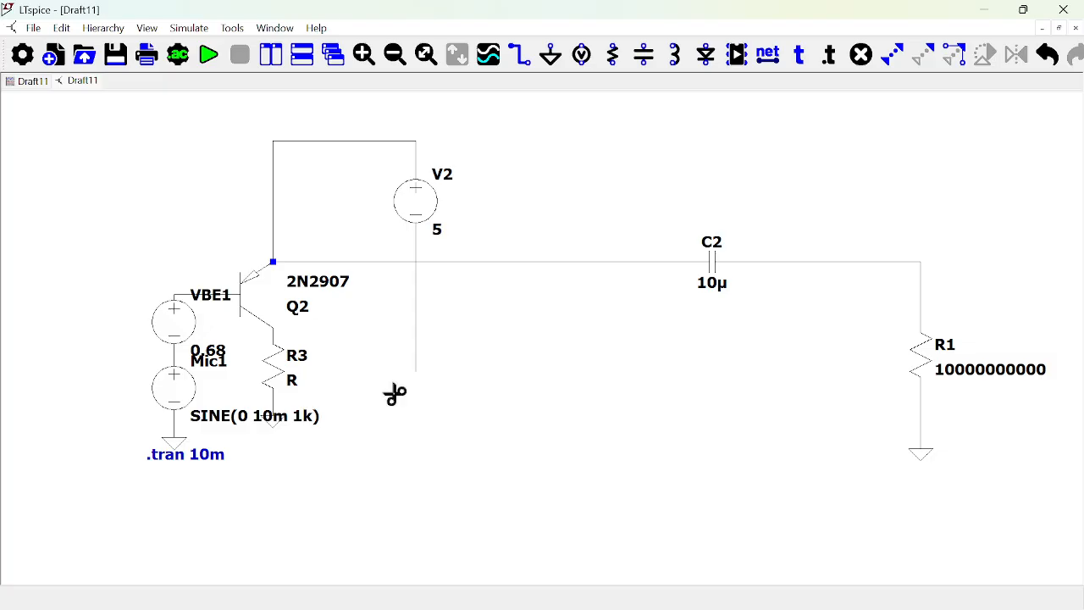
Extend V2's negative lead down to its own ground symbol, with no wire joining it to R3's ground.
{"action": "key", "text": "F3"}
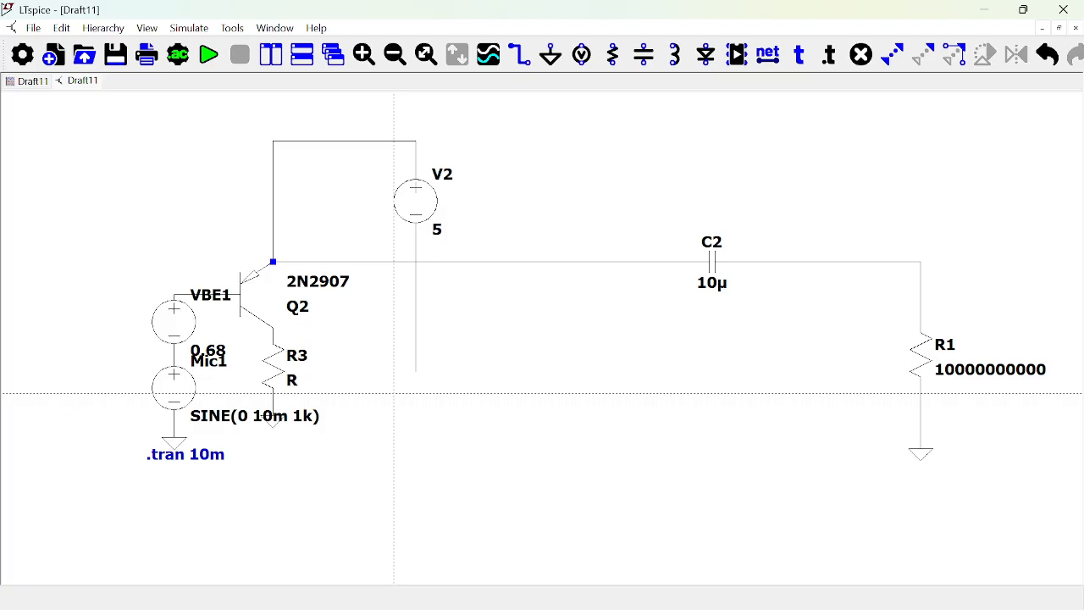
{"action": "left_click", "coordinate": [416, 370]}
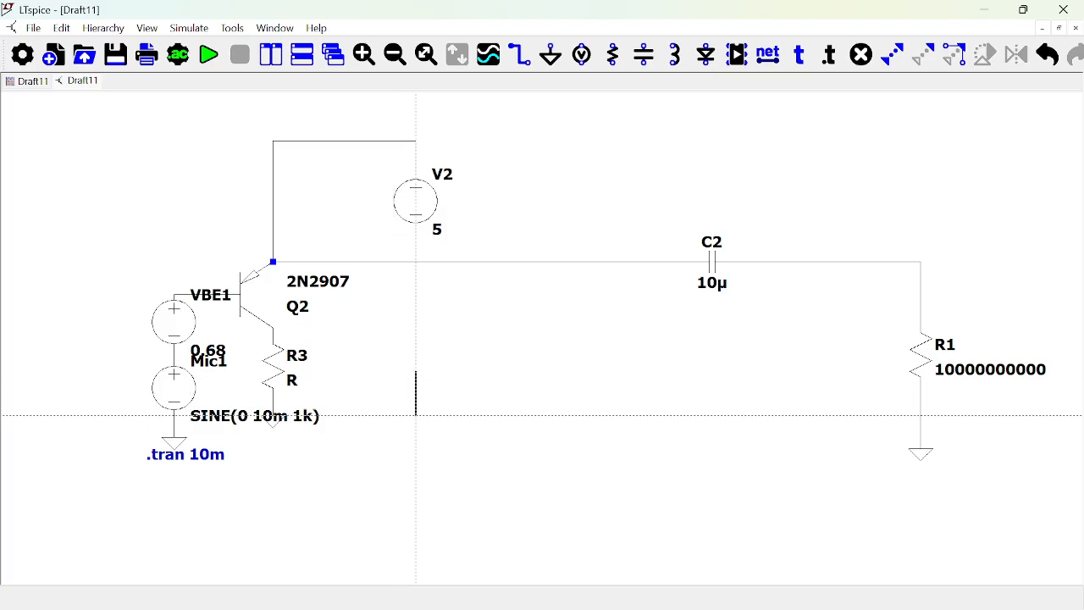
{"action": "left_click", "coordinate": [415, 415]}
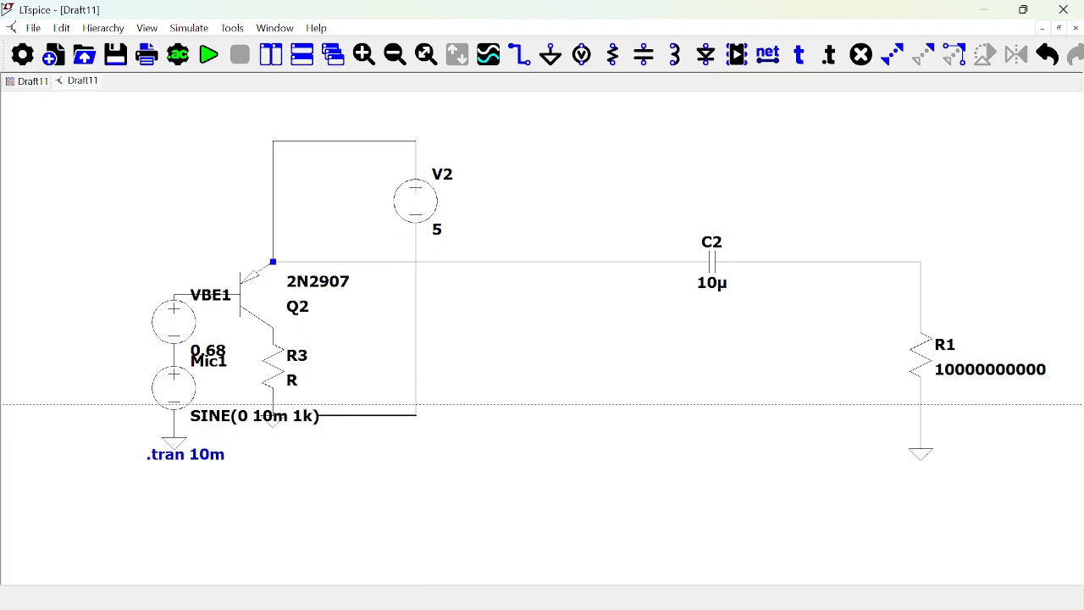
{"action": "left_click", "coordinate": [272, 415]}
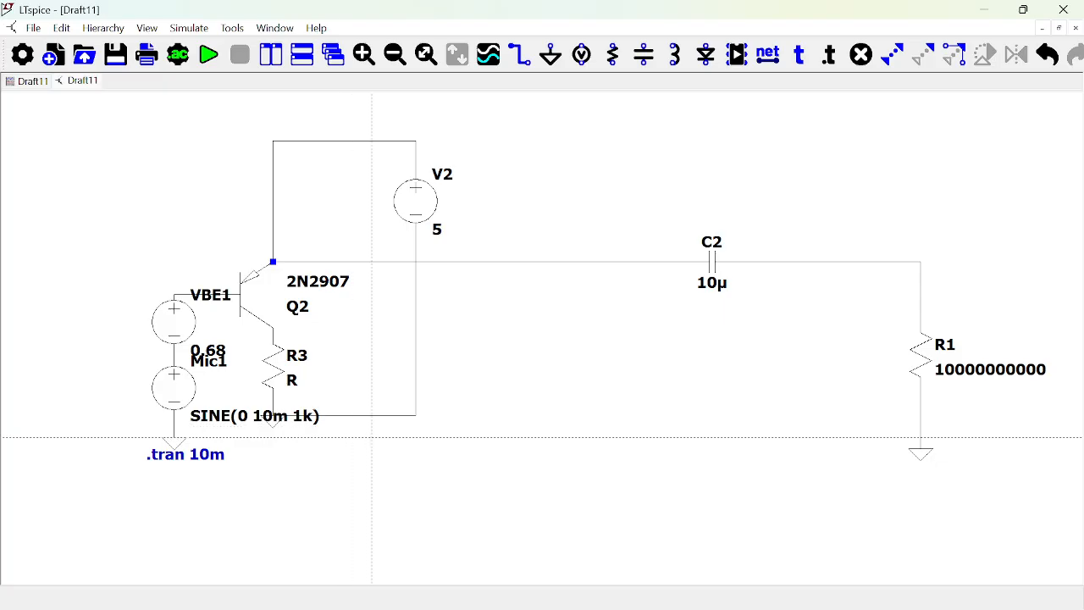
{"action": "key", "text": "g"}
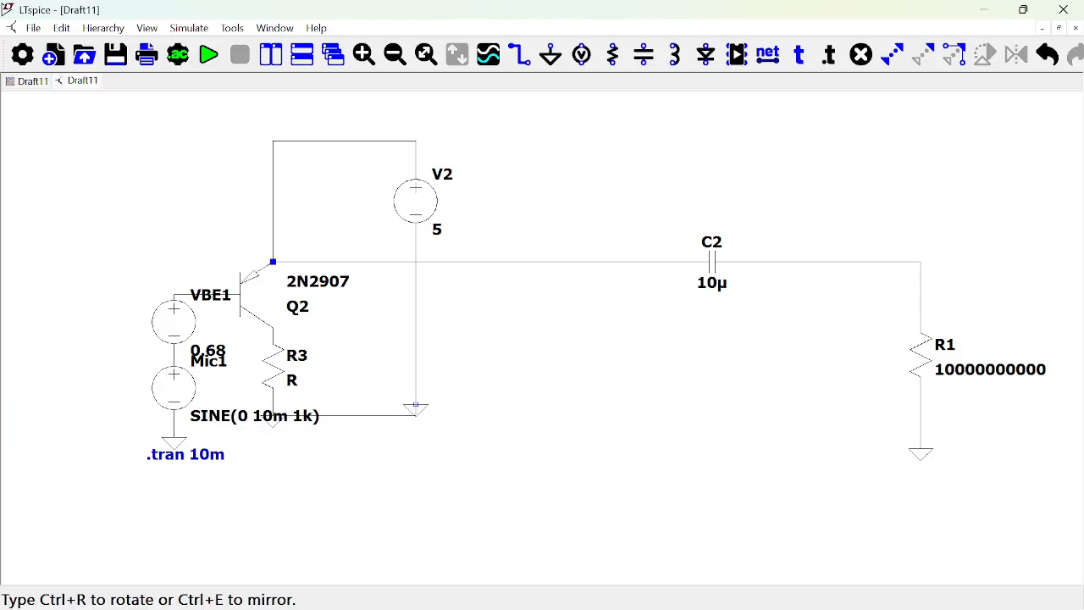
{"action": "left_click", "coordinate": [416, 415]}
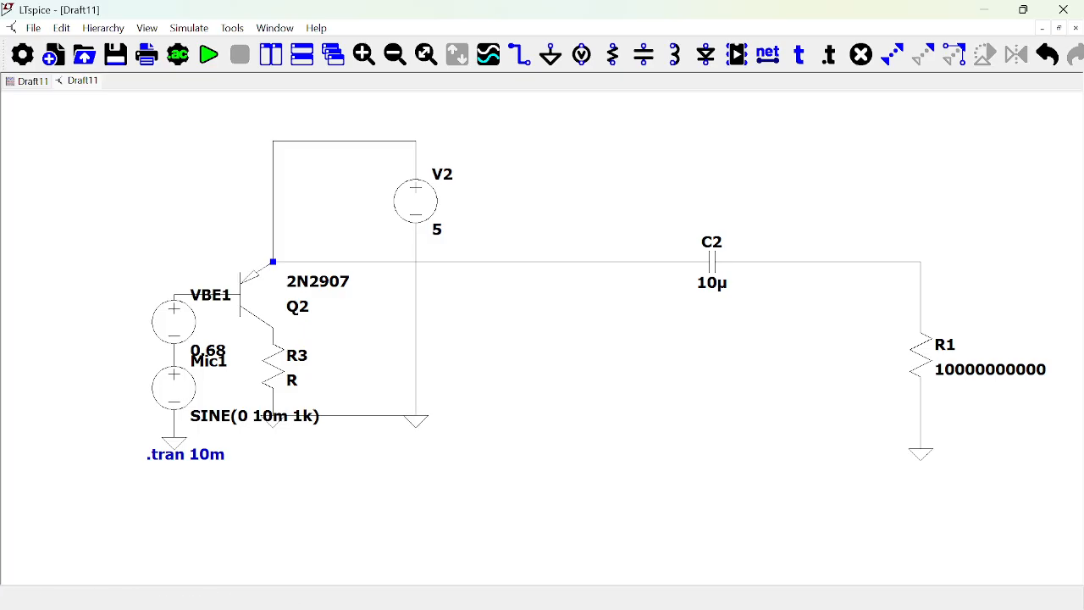
{"action": "key", "text": "Delete"}
{"action": "left_click", "coordinate": [373, 419]}
{"action": "key", "text": "Escape"}
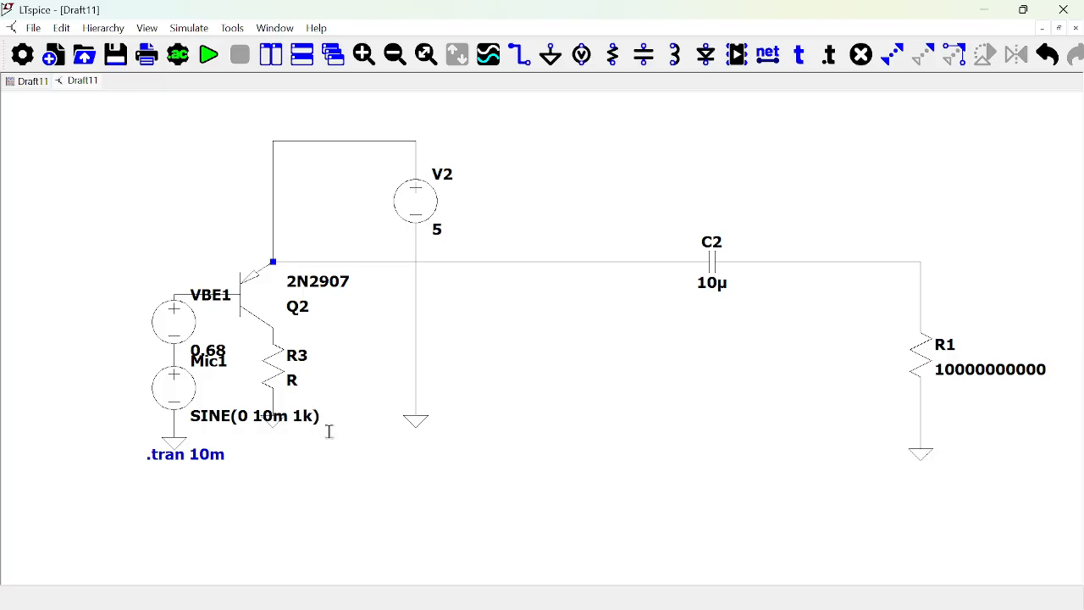
Set the resistance of R3 below Q2 to 1k.
{"action": "right_click", "coordinate": [278, 378]}
{"action": "type", "text": "1k"}
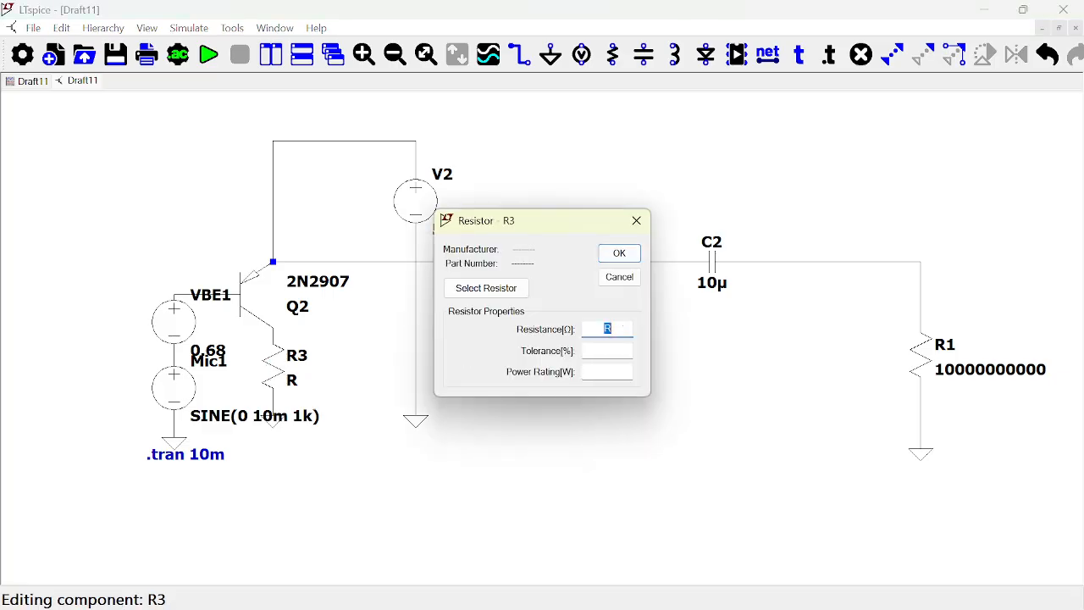
{"action": "left_click", "coordinate": [620, 253]}
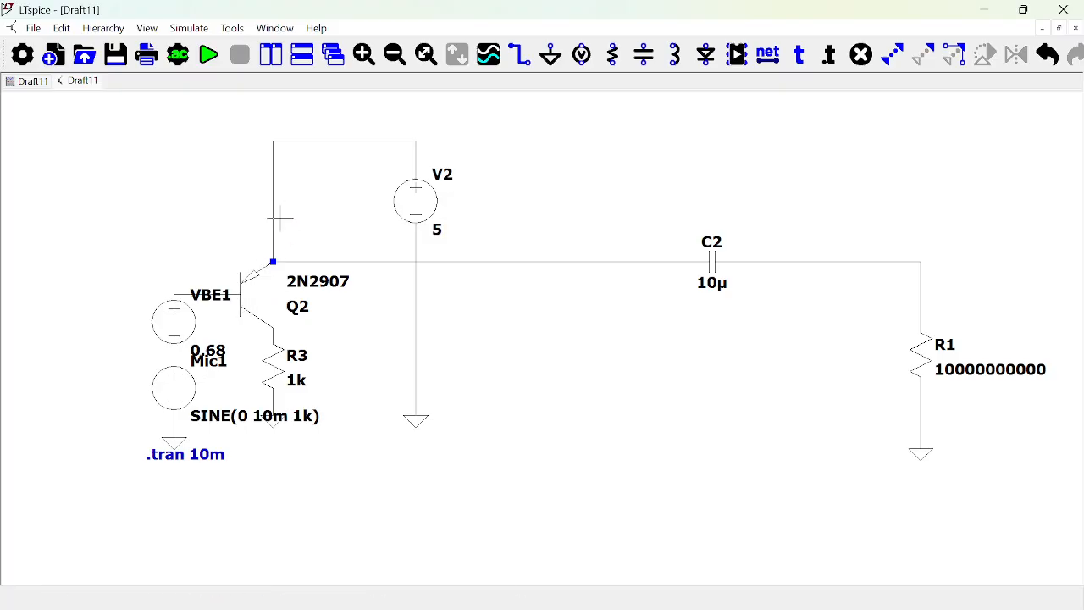
Run the transient analysis and plot Q2's collector current, the Q2–R3 node voltage and the voltage after C2 in the upper plot pane.
{"action": "left_click", "coordinate": [209, 61]}
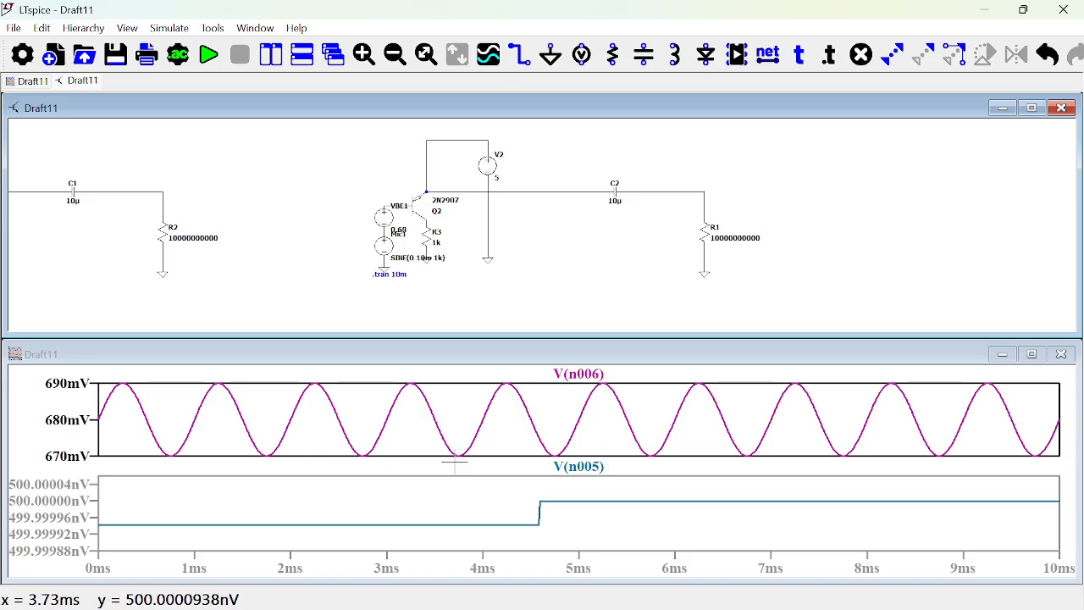
{"action": "left_click", "coordinate": [444, 406]}
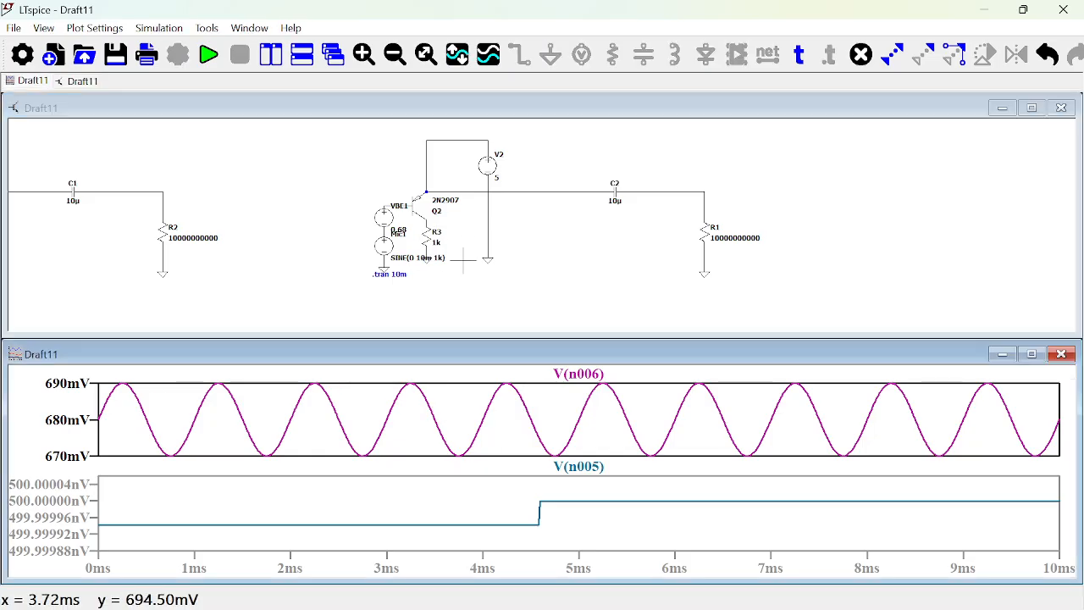
{"action": "left_click", "coordinate": [427, 255]}
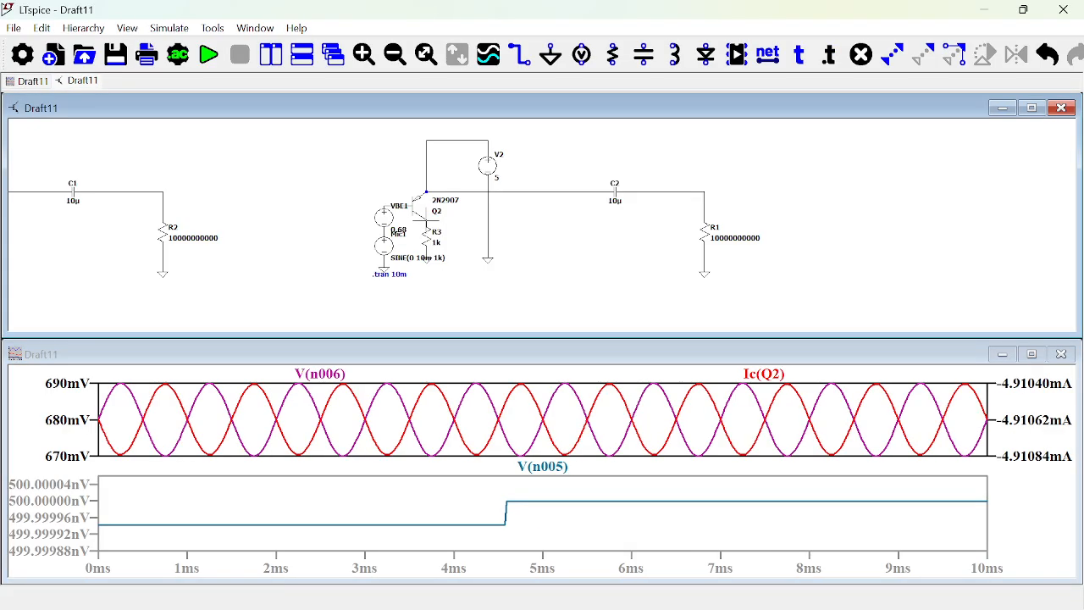
{"action": "left_click", "coordinate": [430, 219]}
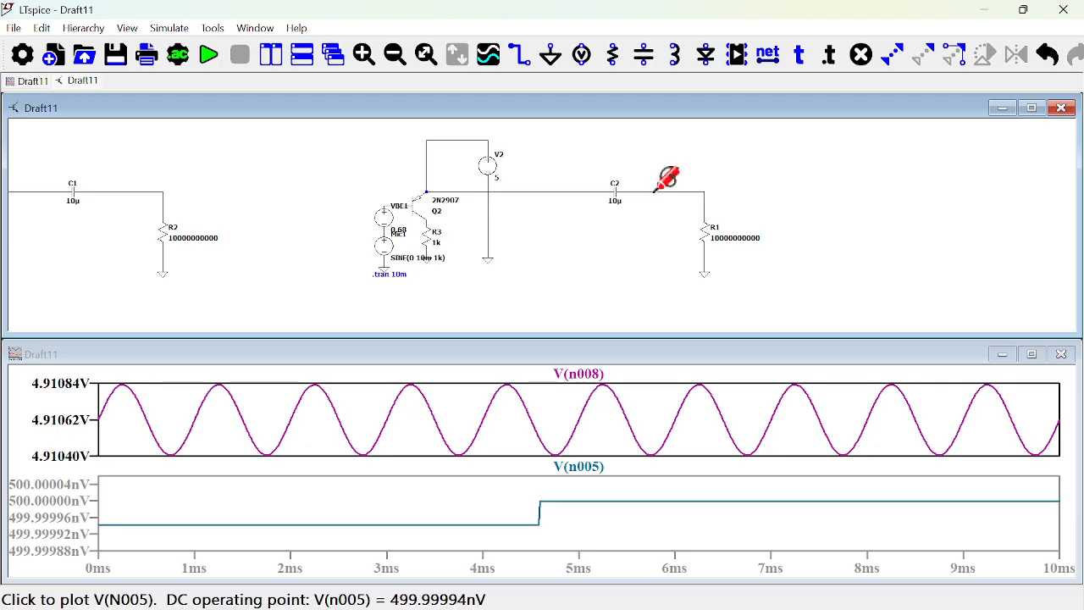
{"action": "left_click", "coordinate": [652, 192]}
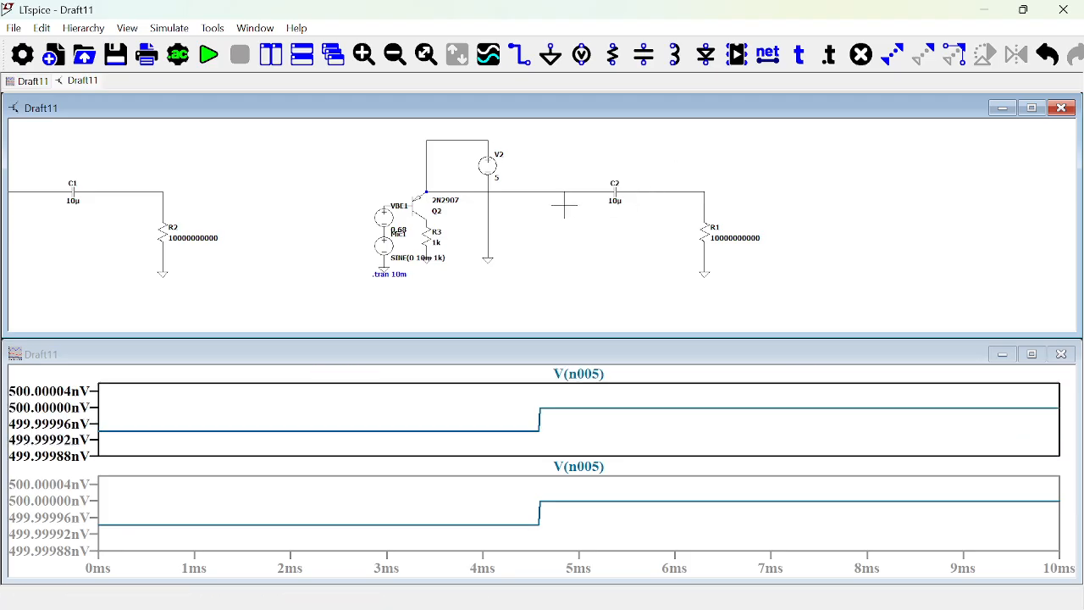
Delete the wire linking Q2's emitter to C2 and wire C2's input to the node between Q2's collector and R3 instead.
{"action": "key", "text": "F5"}
{"action": "left_click", "coordinate": [532, 193]}
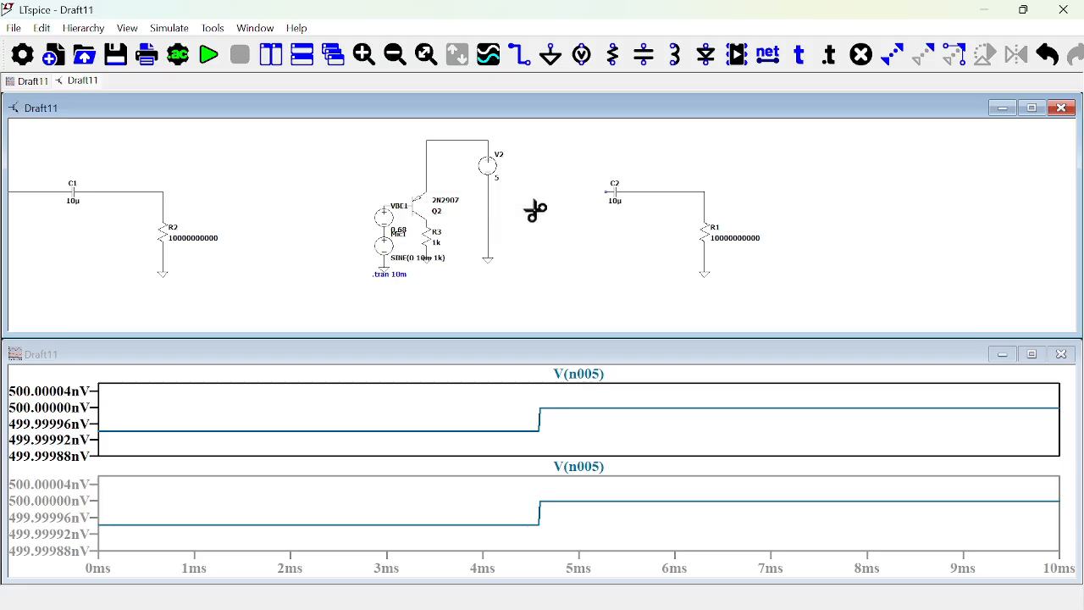
{"action": "key", "text": "F3"}
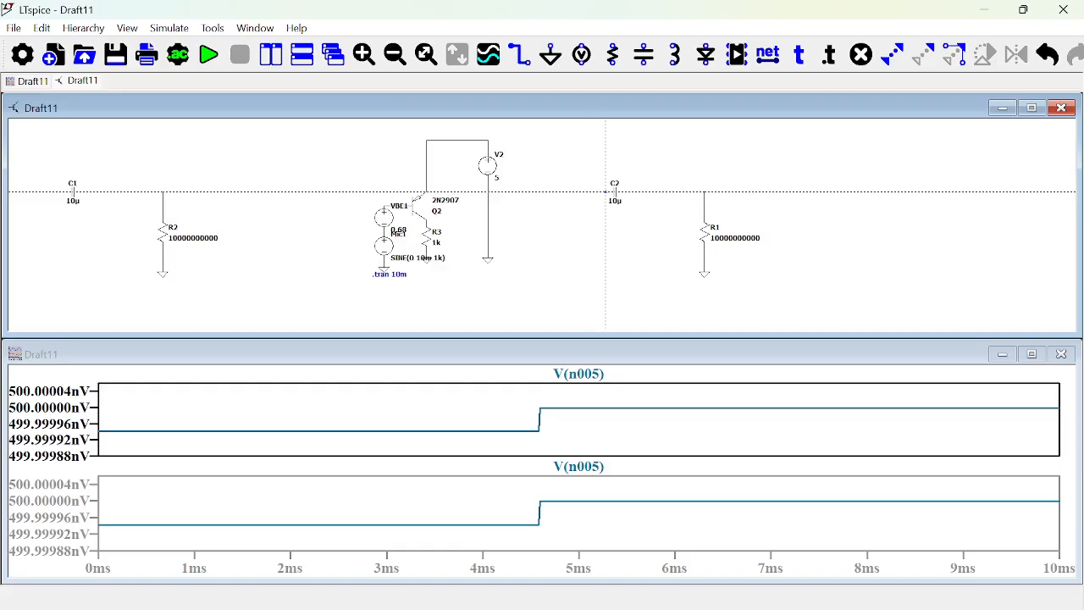
{"action": "left_click", "coordinate": [552, 192]}
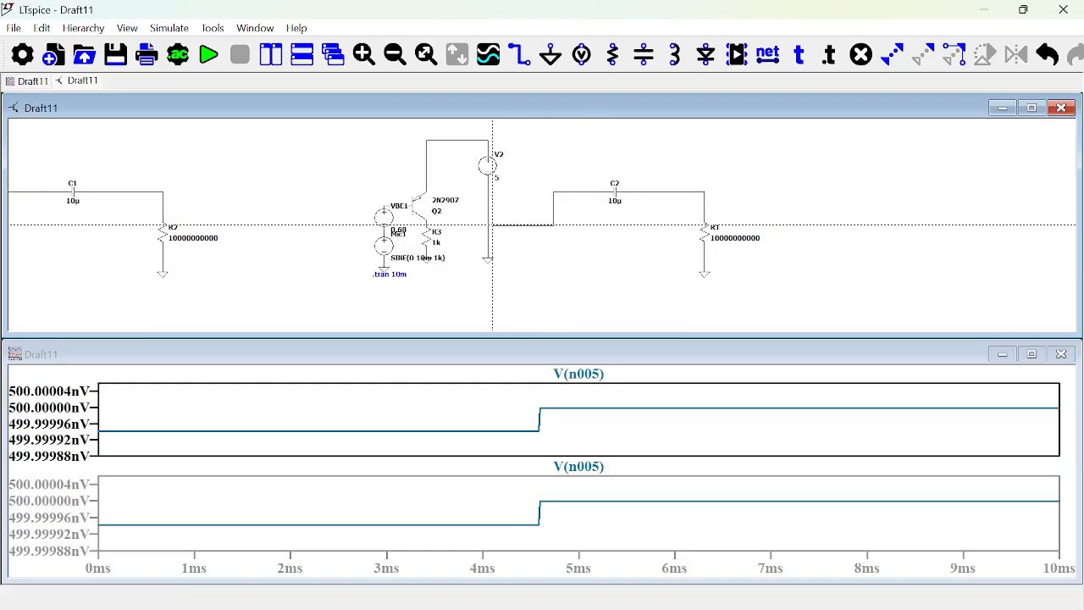
{"action": "left_click", "coordinate": [426, 224]}
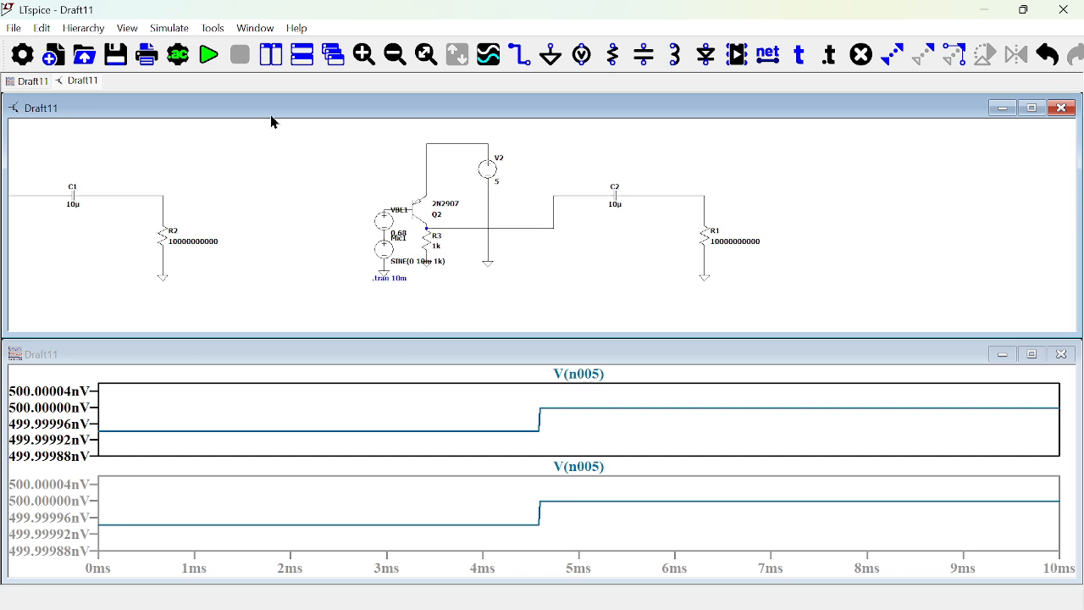
Rerun the transient simulation and plot the voltage between C2 and R1 in the upper plot pane.
{"action": "left_click", "coordinate": [209, 57]}
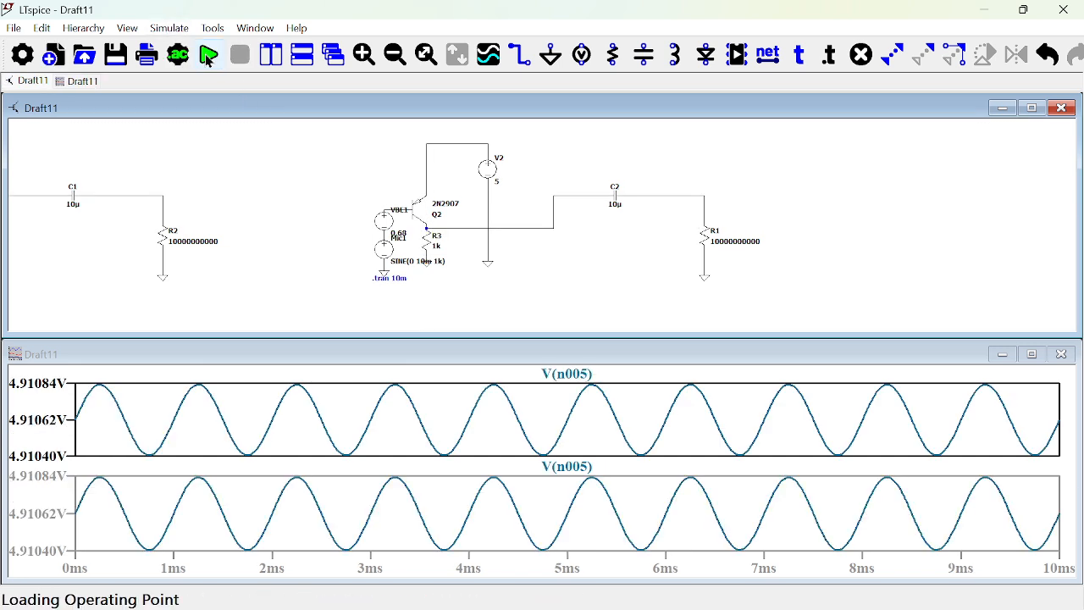
{"action": "left_click", "coordinate": [648, 195]}
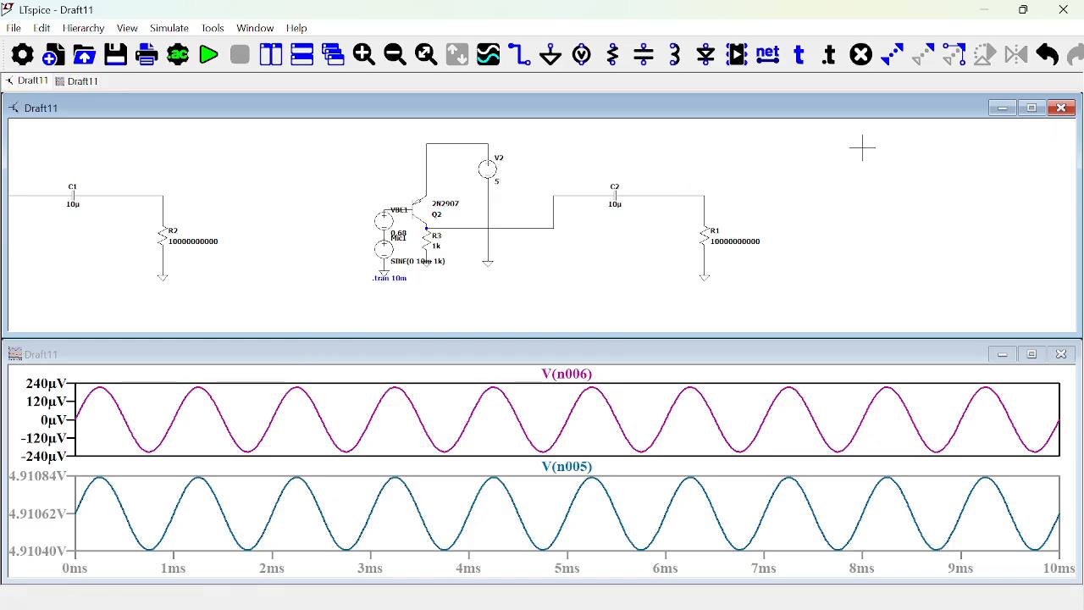
Set the DC value of the VBE1 source at Q2's base to 4.32 V and rerun the transient simulation.
{"action": "left_click", "coordinate": [1035, 109]}
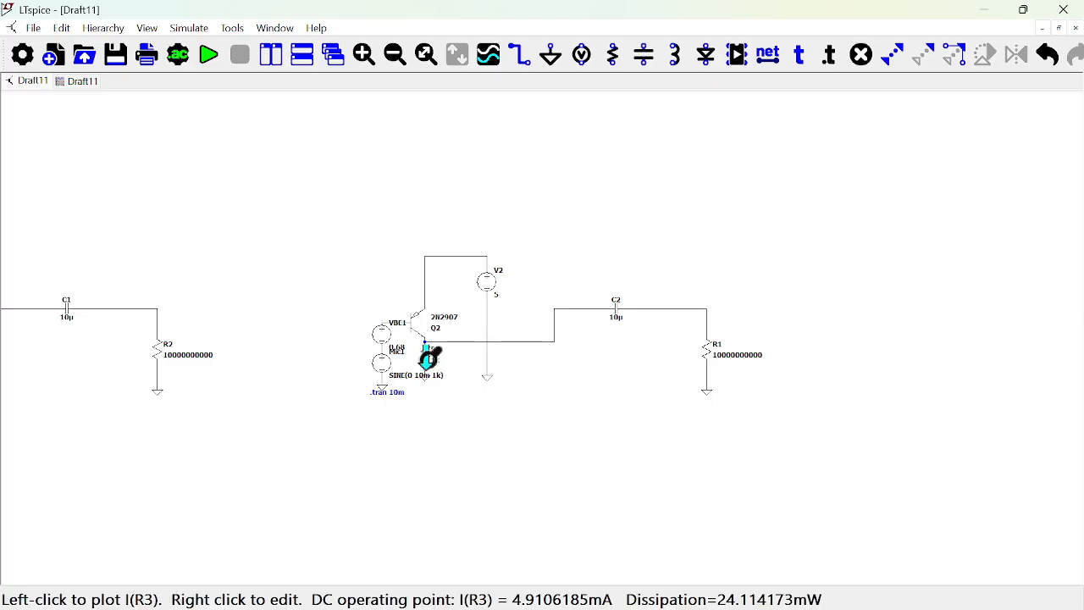
{"action": "scroll", "coordinate": [430, 360], "scroll_direction": "up", "scroll_amount": 5}
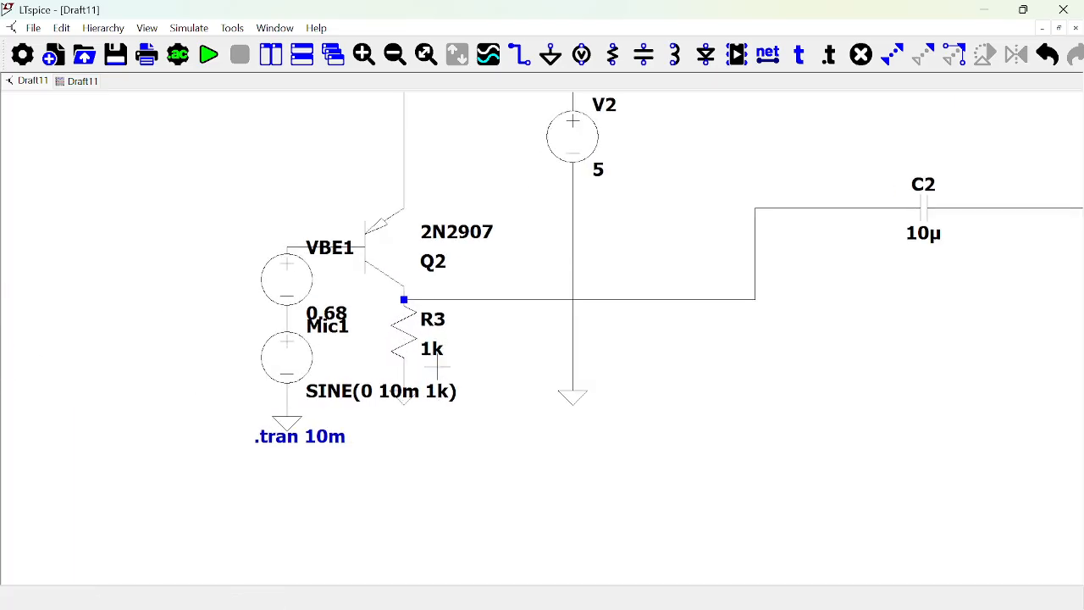
{"action": "scroll", "coordinate": [437, 366], "scroll_direction": "down", "scroll_amount": 2}
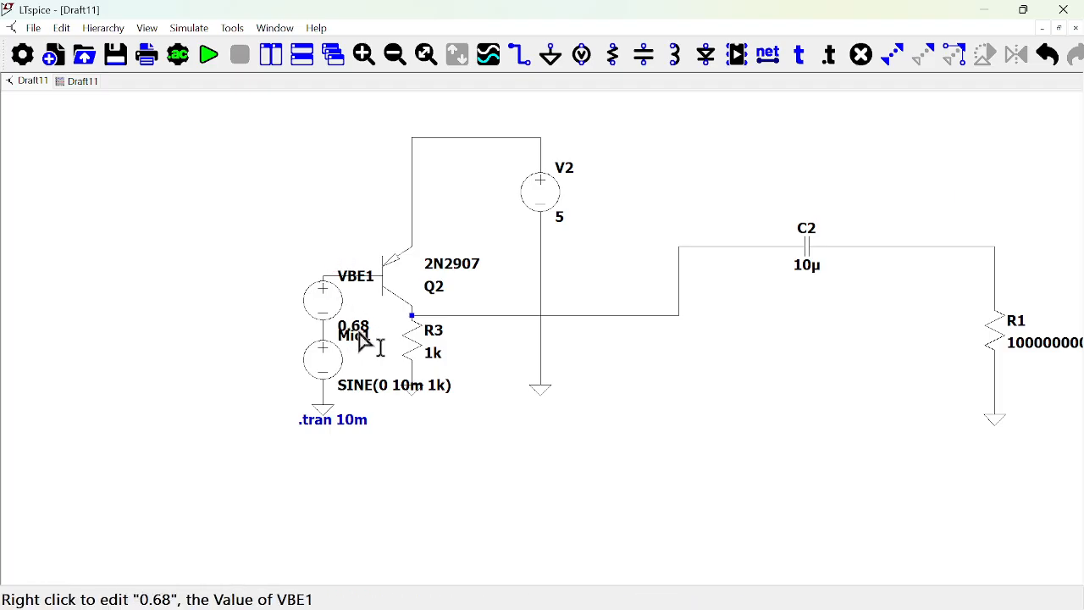
{"action": "right_click", "coordinate": [324, 303]}
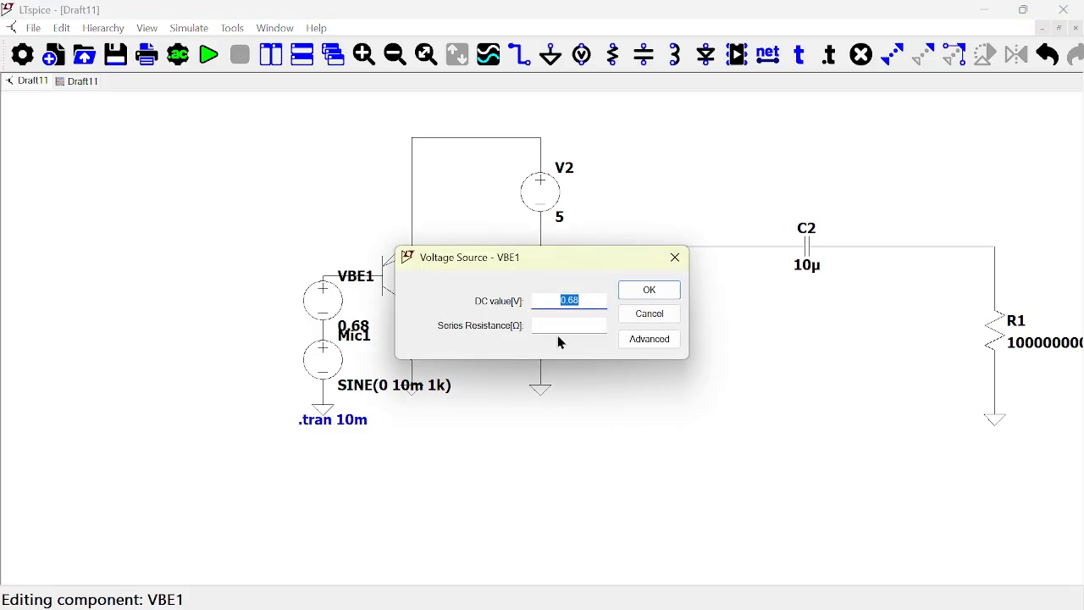
{"action": "type", "text": "4.32"}
{"action": "left_click", "coordinate": [566, 300]}
{"action": "key", "text": "BackSpace"}
{"action": "type", "text": "."}
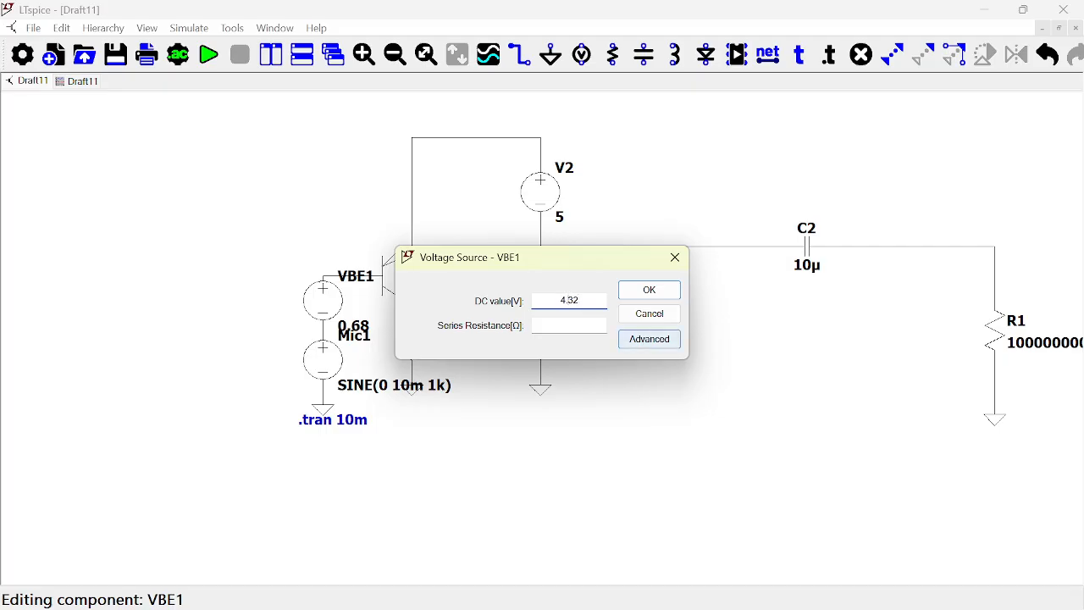
{"action": "left_click", "coordinate": [648, 291]}
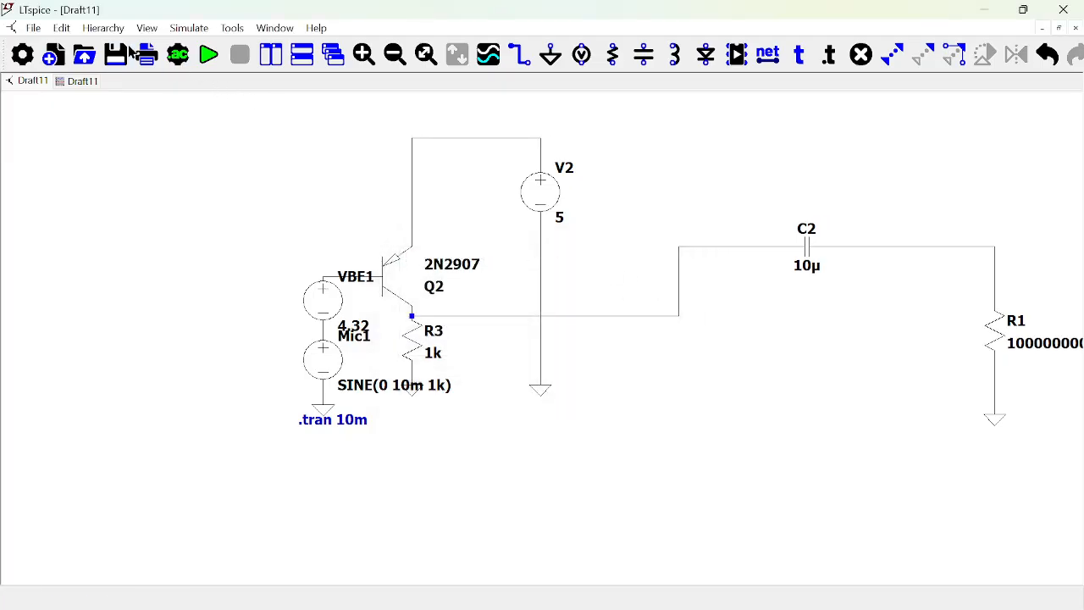
{"action": "left_click", "coordinate": [209, 56]}
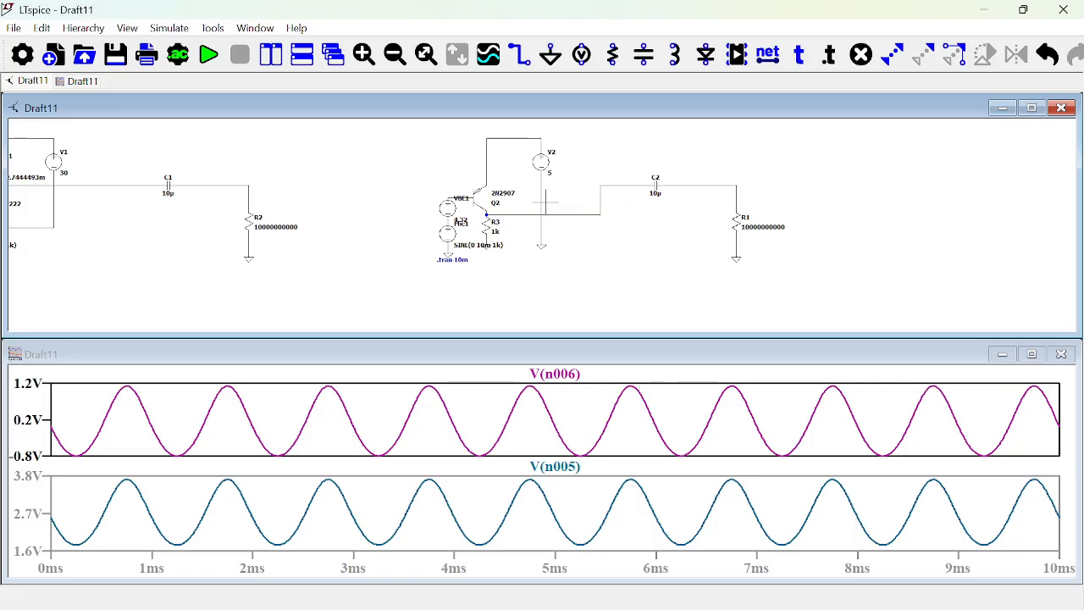
Compare the enlarged schematics of the 2N2222 NPN amplifier and the 2N2907 PNP amplifier.
{"action": "left_click", "coordinate": [1032, 108]}
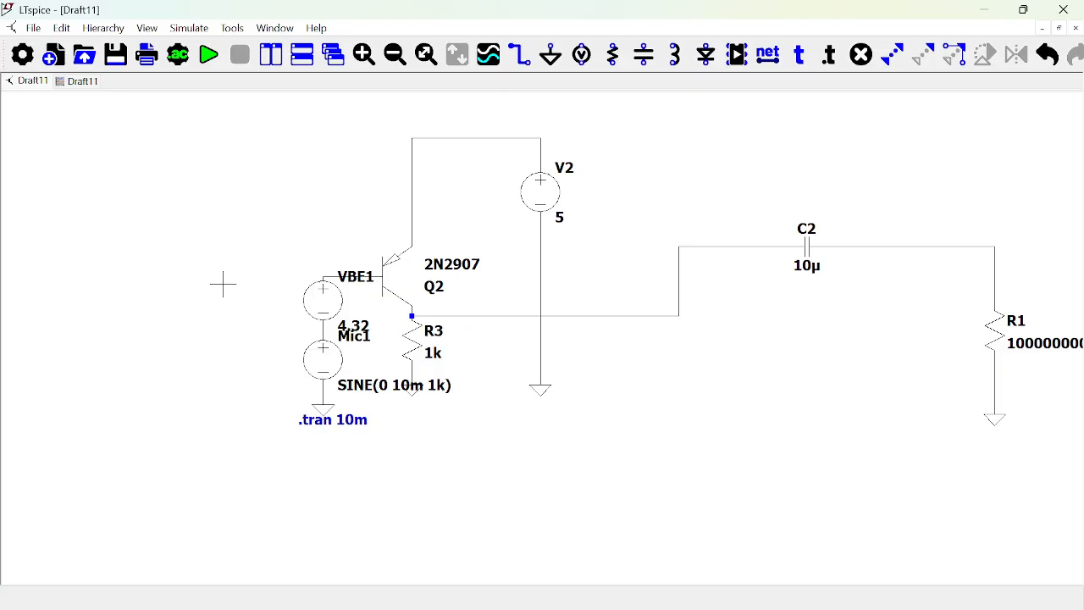
{"action": "left_click_drag", "start_coordinate": [222, 284], "coordinate": [829, 352]}
{"action": "left_click_drag", "start_coordinate": [172, 211], "coordinate": [759, 186]}
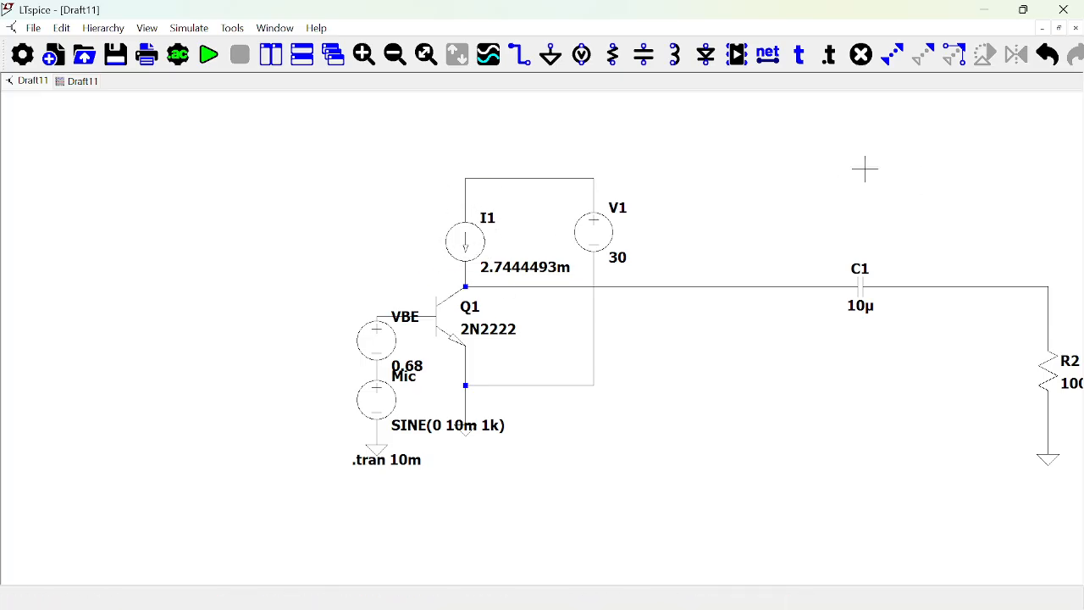
{"action": "left_click_drag", "start_coordinate": [864, 169], "coordinate": [179, 253]}
{"action": "left_click_drag", "start_coordinate": [773, 263], "coordinate": [161, 216]}
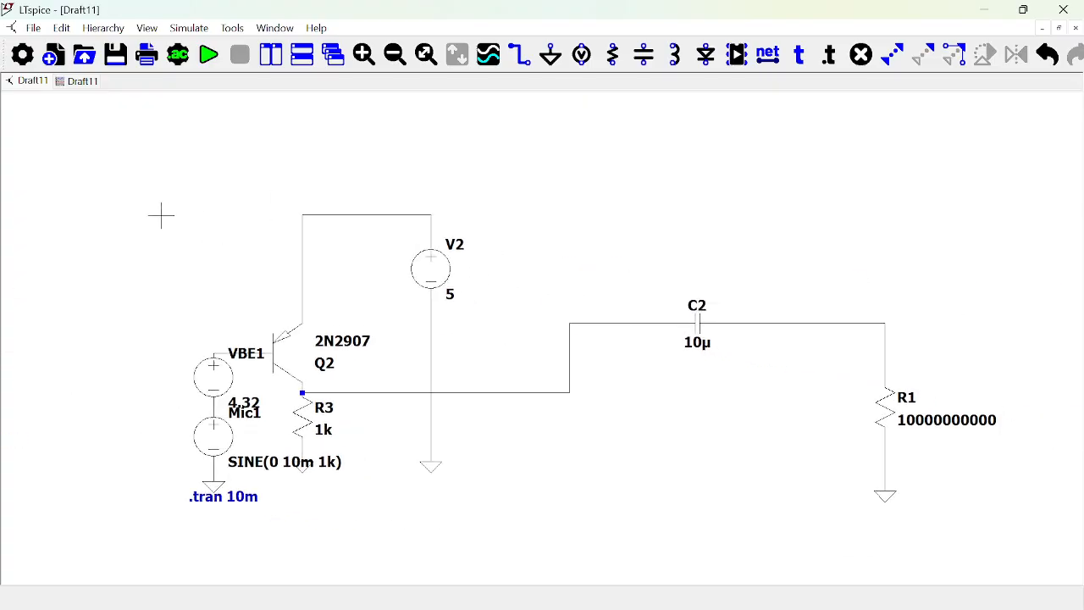
{"action": "key", "text": "super"}
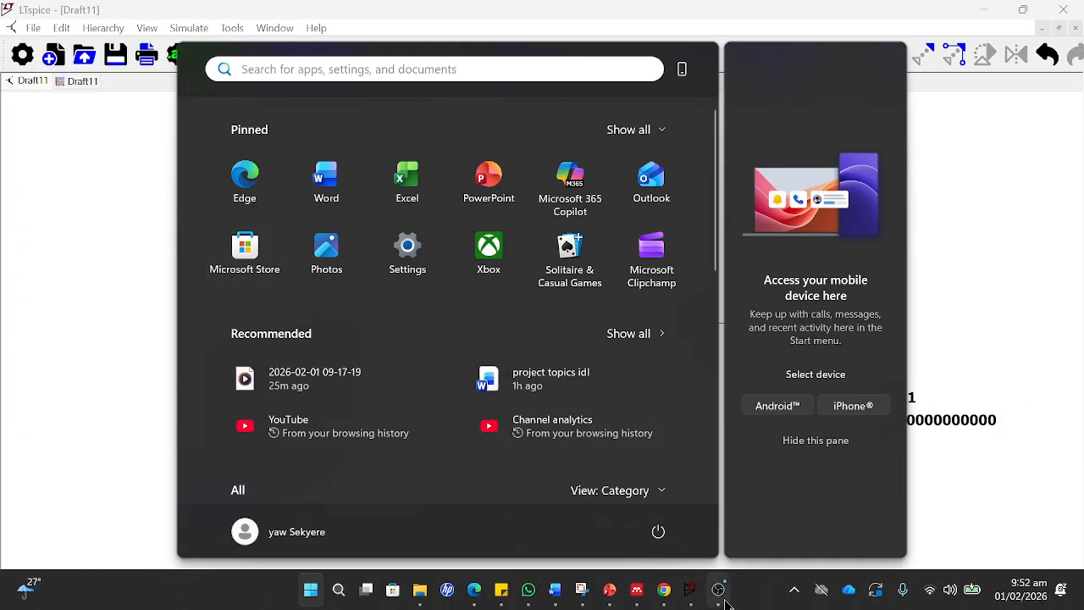